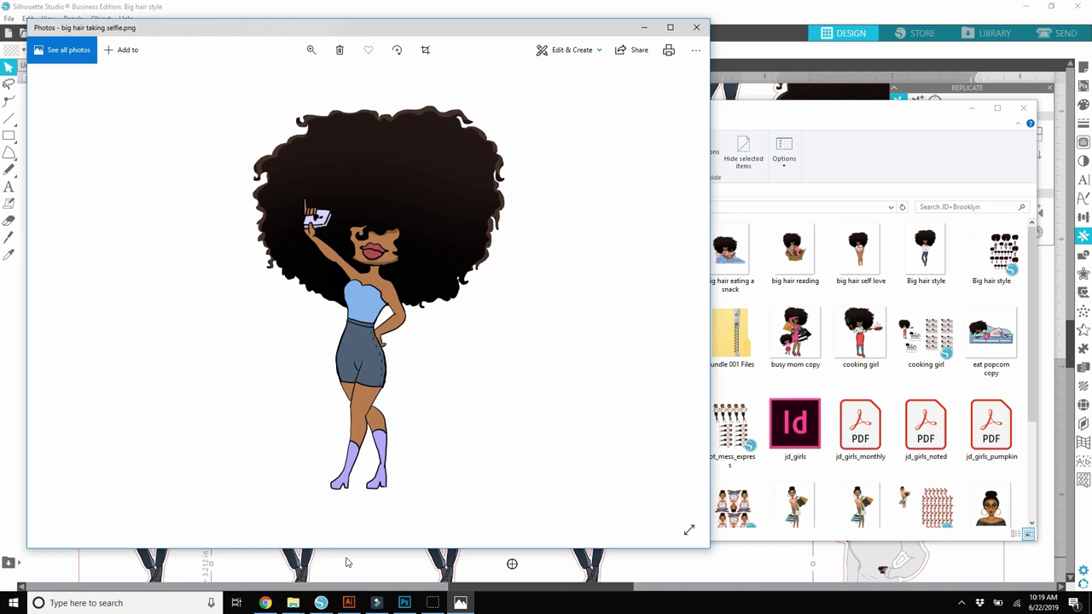
Step: Bring Silhouette Studio back to the front and open Page Setup
left_click_drag(351, 550, 351, 550)
left_click(360, 542)
mouse_move(364, 543)
left_mouse_down()
mouse_move(285, 475)
mouse_move(390, 510)
left_mouse_up()
left_click_drag(390, 508, 386, 343)
mouse_move(322, 604)
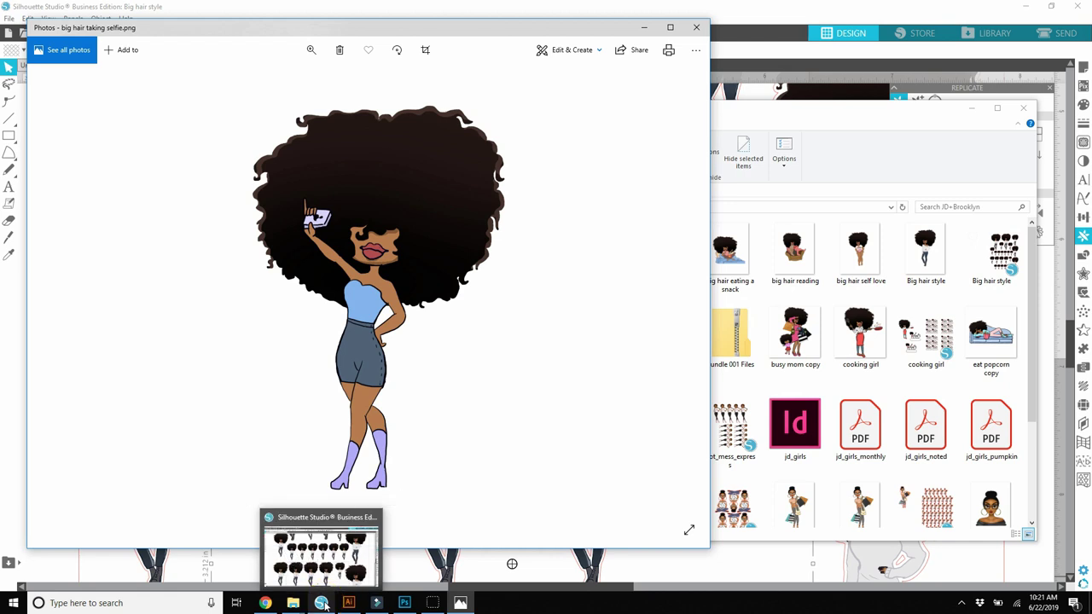
left_click(323, 603)
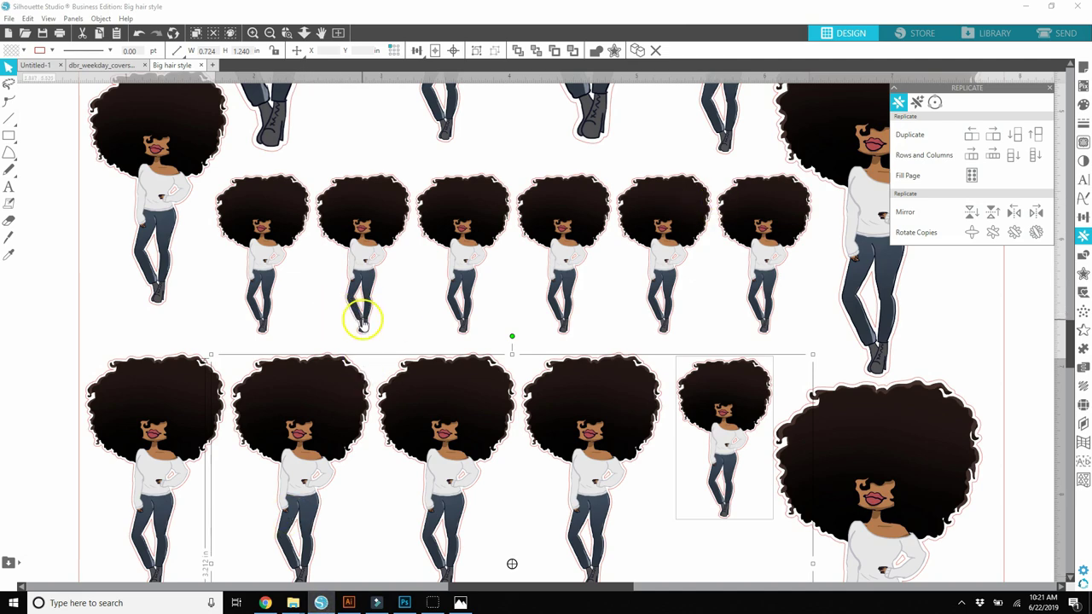
left_click(102, 78)
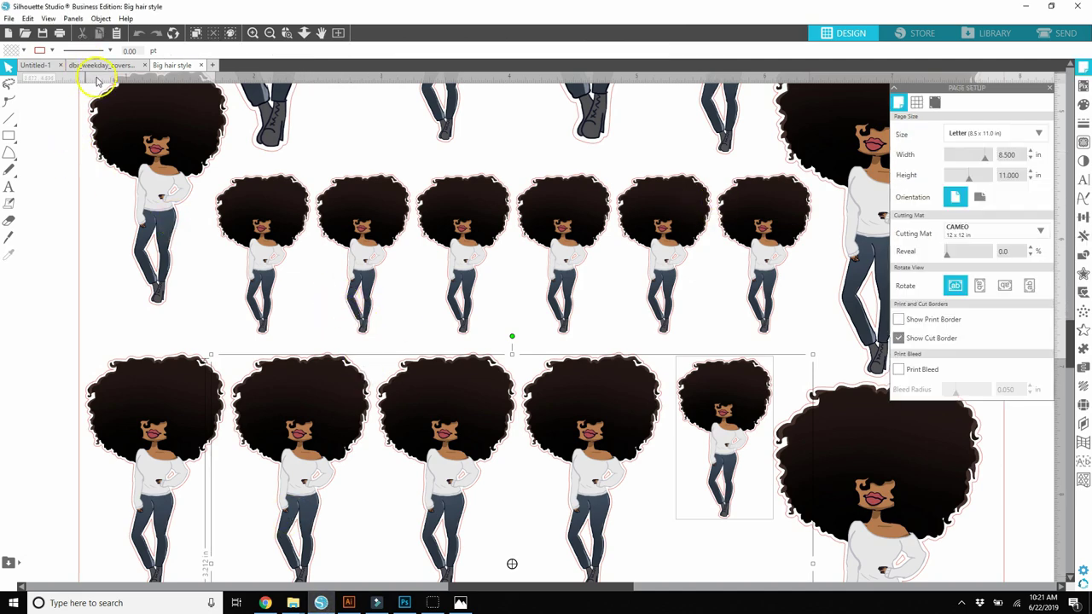
Step: Open the 'big hair taking selfie' file as a new document
left_click(10, 18)
left_click(28, 51)
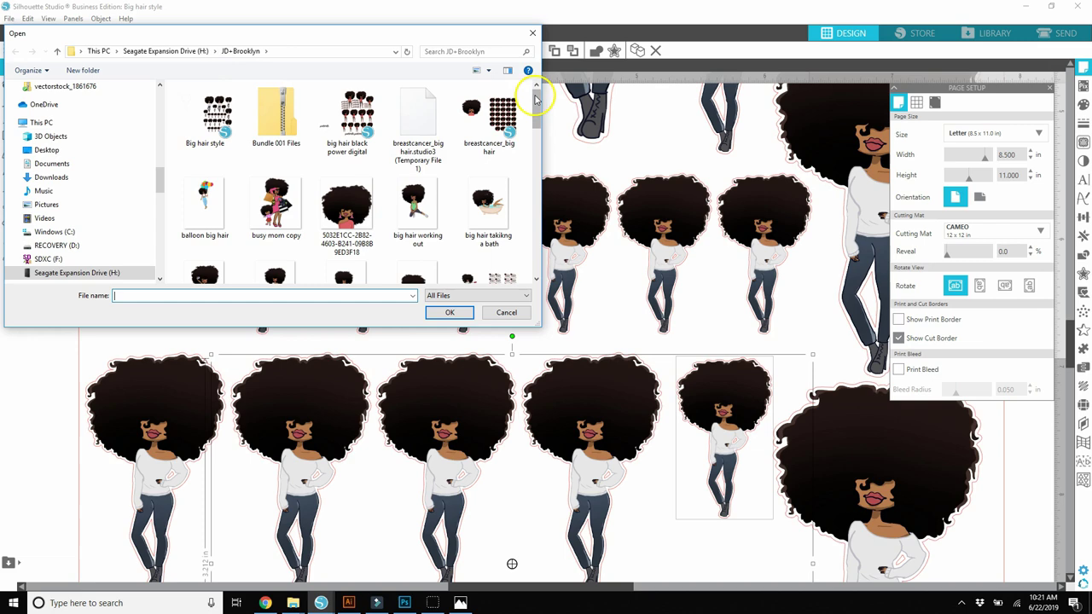
scroll(536, 100, "down", 3)
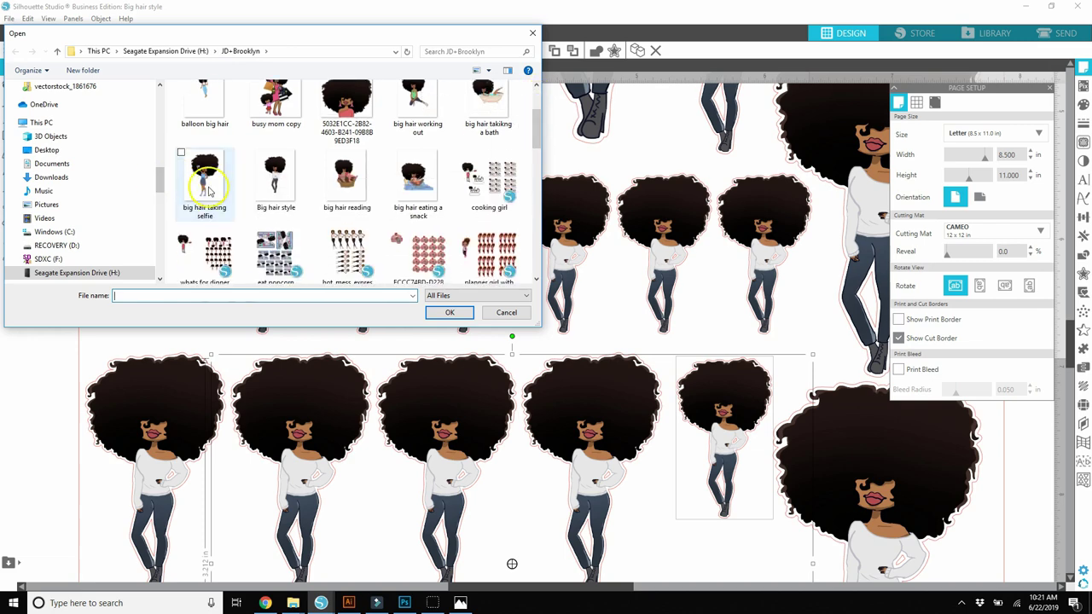
left_click(205, 183)
left_click(450, 312)
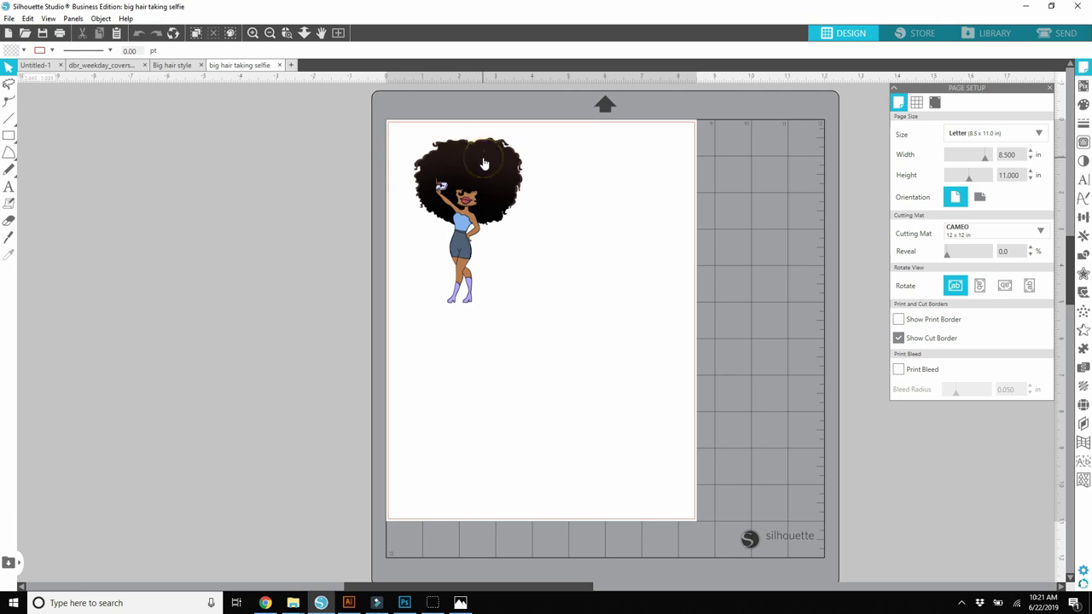
Step: Drag the selfie doll image onto the letter page near the top
left_click_drag(483, 162, 513, 193)
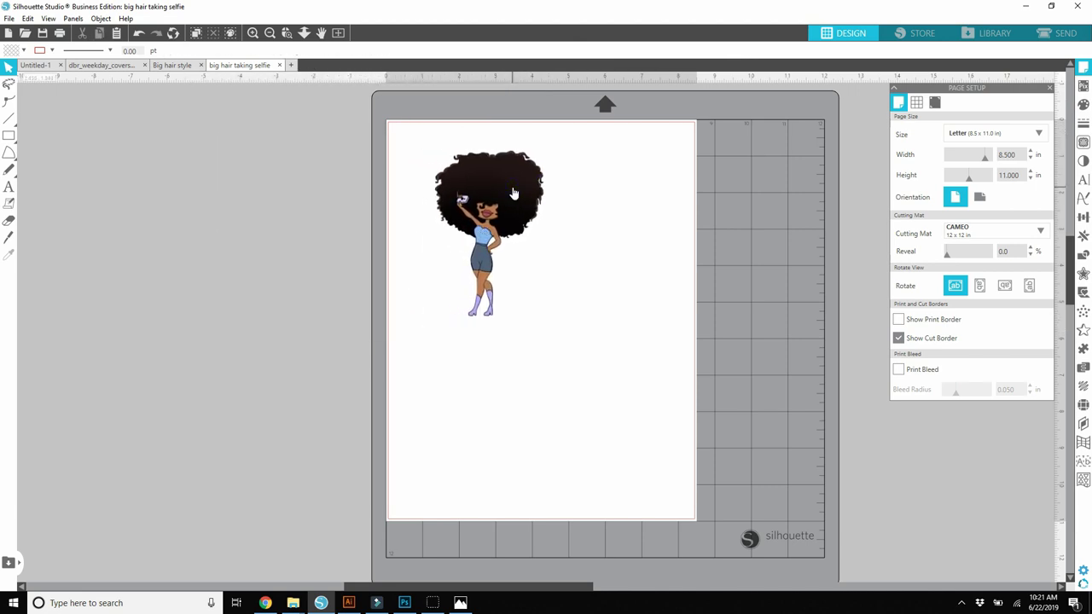
Step: Mark the whole selfie doll as the trace area in the Trace panel
left_click(1081, 145)
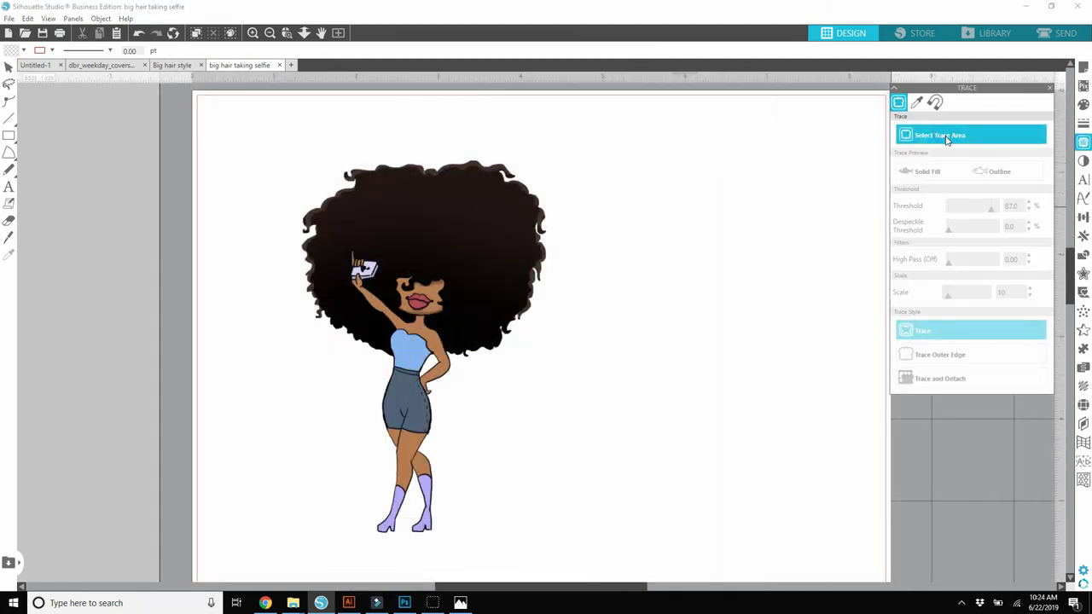
left_click(972, 138)
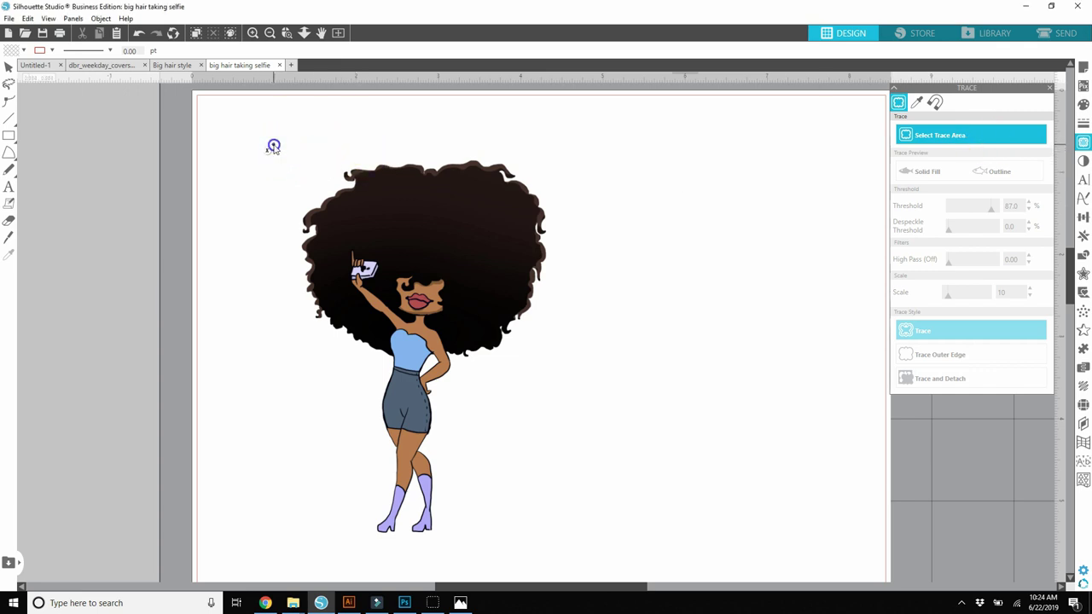
mouse_move(270, 146)
left_mouse_down()
mouse_move(511, 429)
mouse_move(551, 556)
mouse_move(571, 556)
mouse_move(566, 546)
left_mouse_up()
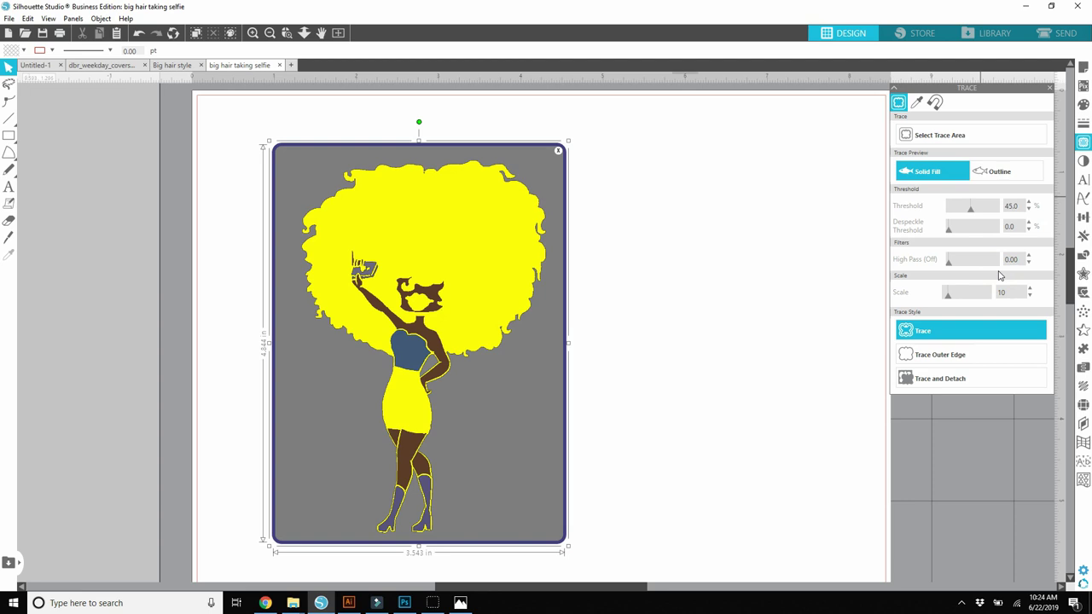
Step: Raise the trace threshold to 90% and apply Trace and Detach
left_click(994, 329)
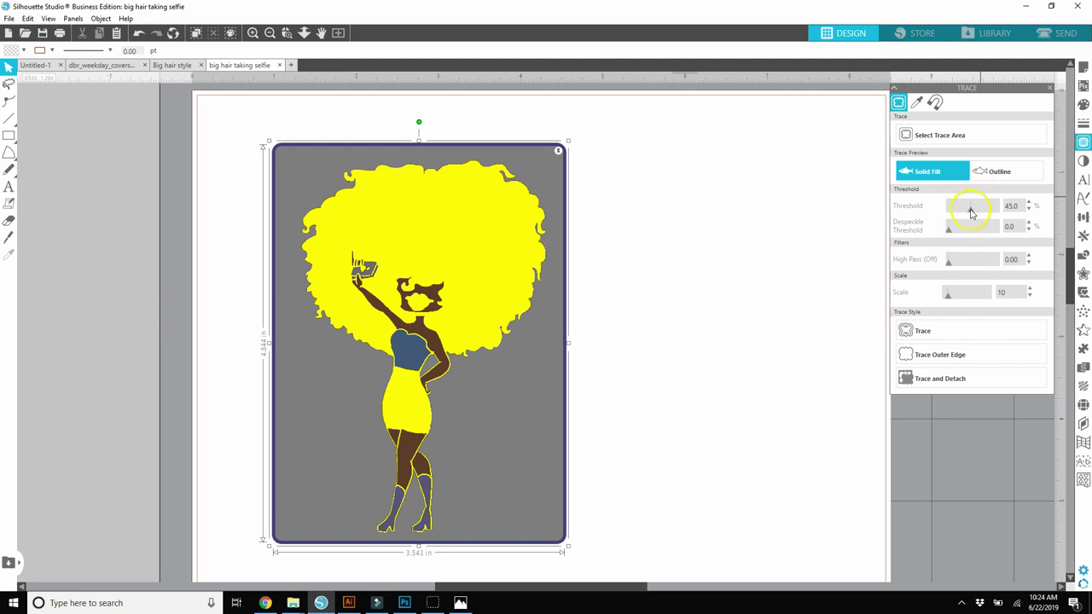
left_click_drag(970, 211, 992, 213)
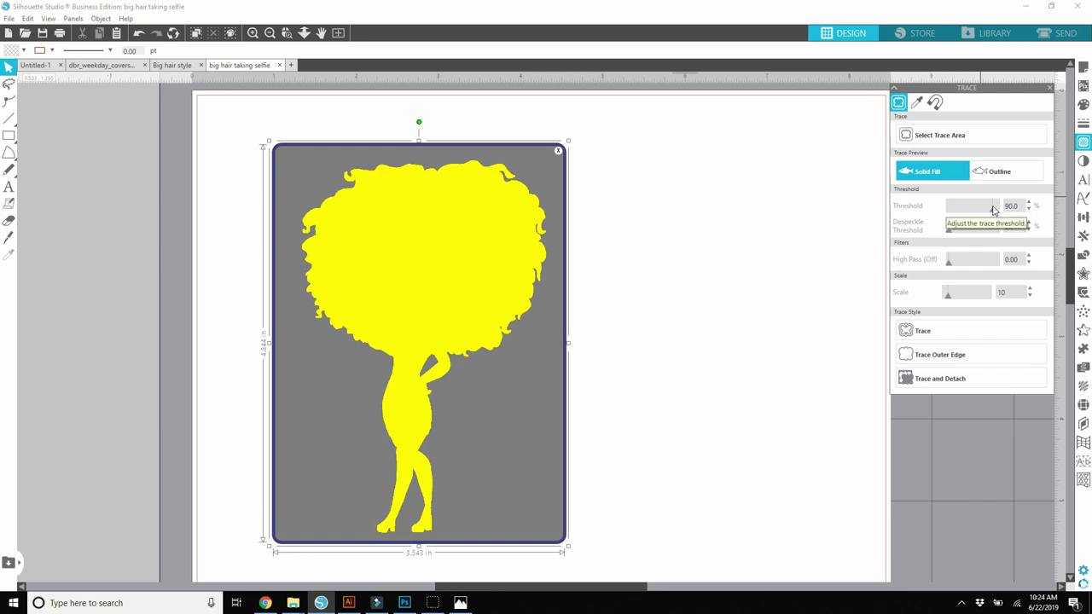
left_click(991, 227)
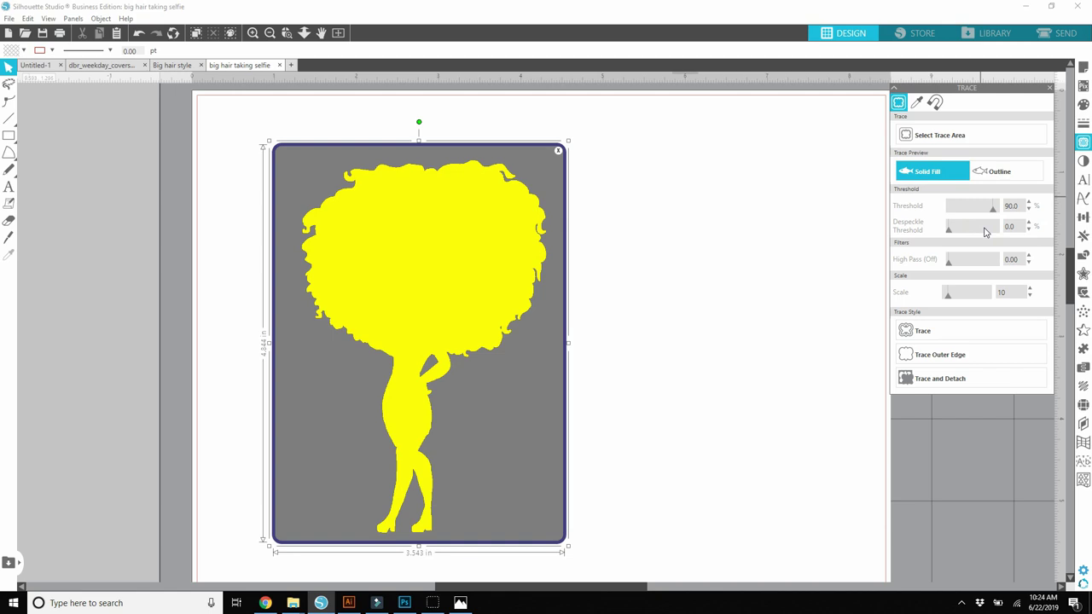
left_click(916, 381)
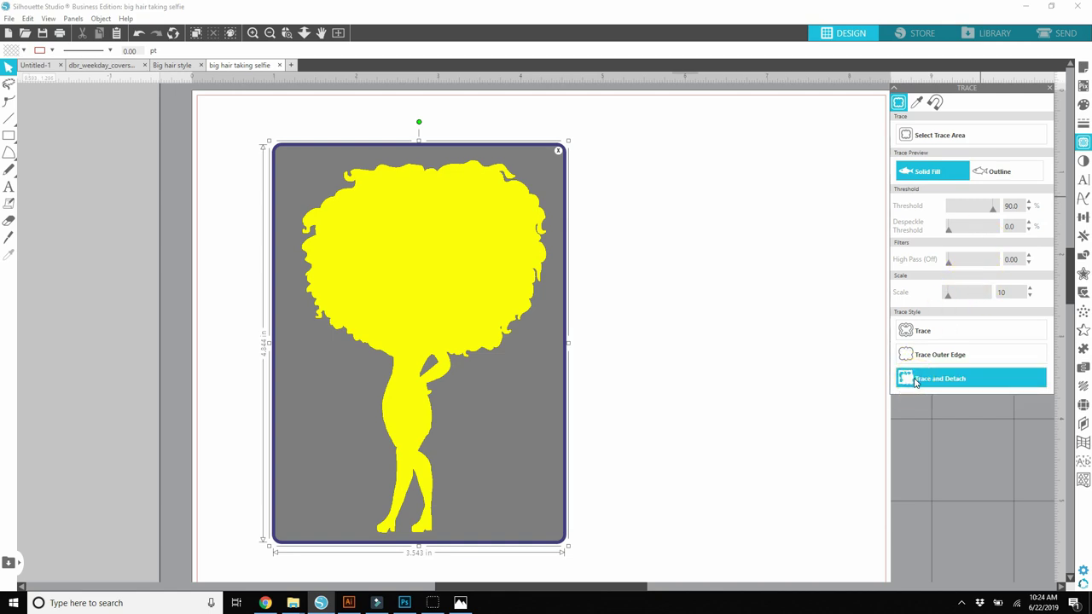
left_click(942, 376)
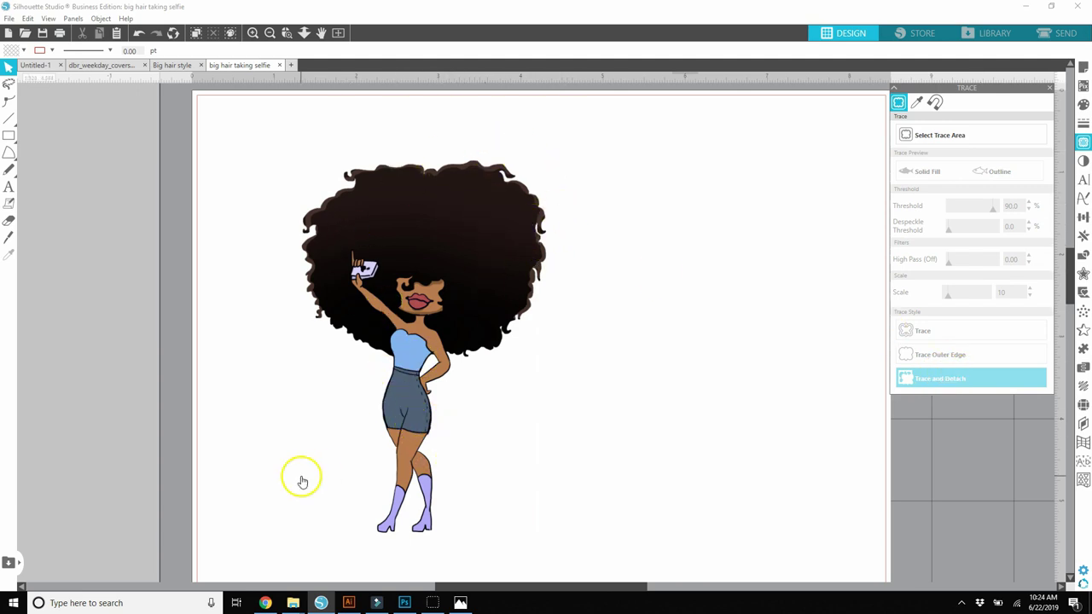
Step: Move the grey silhouette off the page to the left, keep the colour doll, and fit the page view
left_click(549, 312)
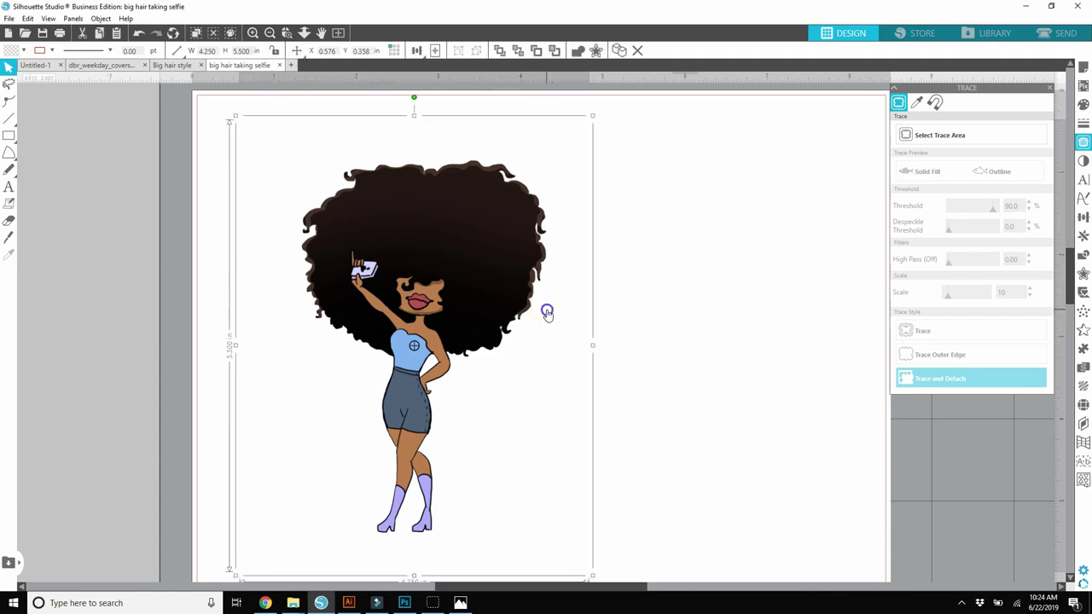
mouse_move(546, 311)
left_mouse_down()
mouse_move(326, 327)
mouse_move(192, 302)
left_mouse_up()
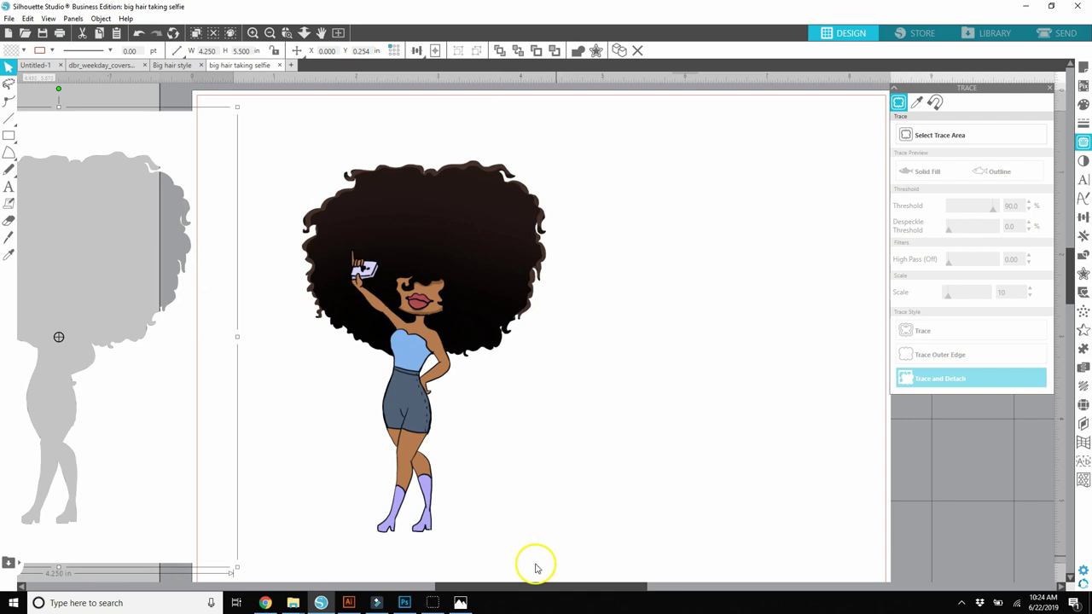
left_click_drag(538, 585, 486, 585)
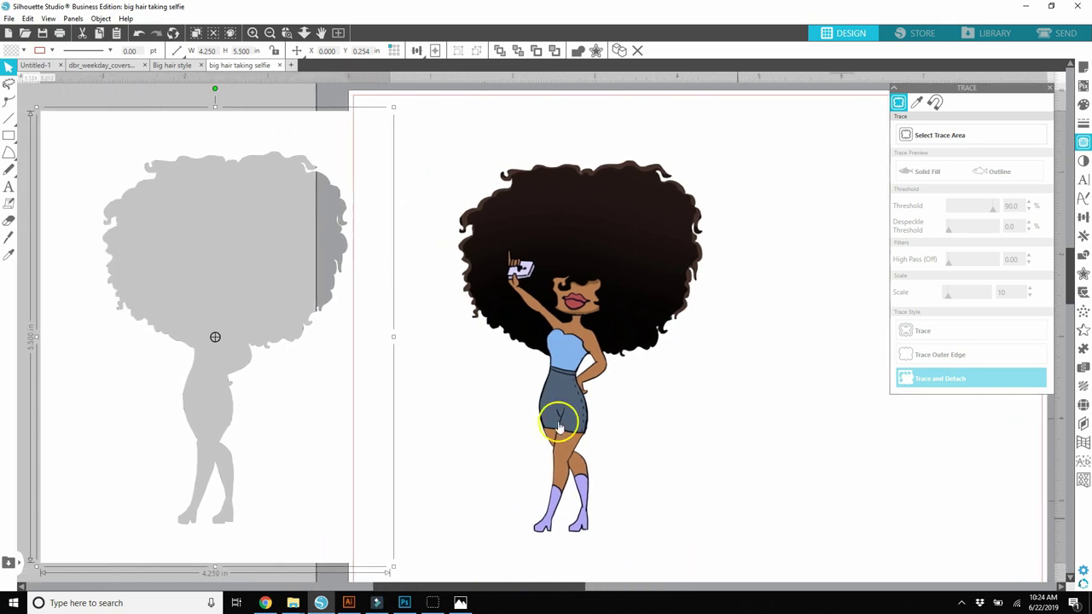
left_click_drag(316, 446, 193, 443)
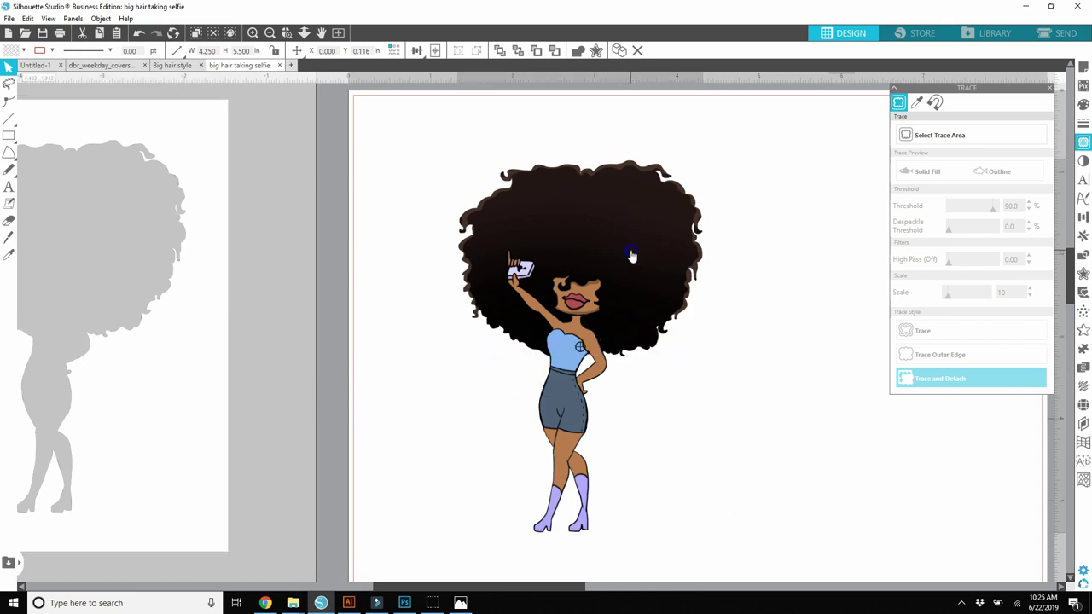
mouse_move(625, 253)
left_mouse_down()
mouse_move(308, 275)
mouse_move(256, 393)
mouse_move(268, 322)
mouse_move(248, 349)
mouse_move(649, 194)
mouse_move(609, 244)
left_mouse_up()
key("ctrl+1")
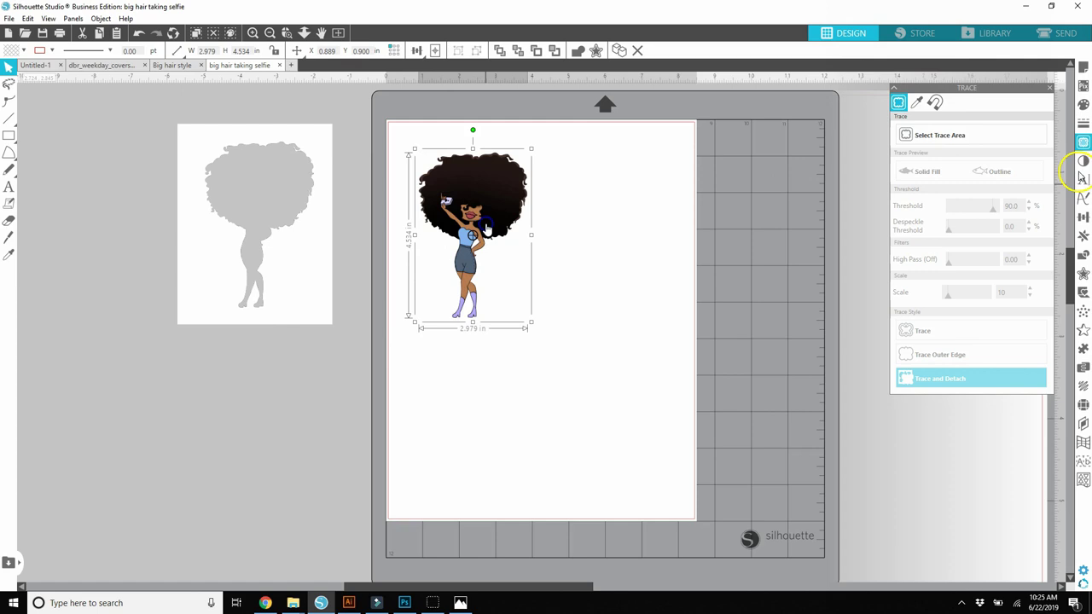
Step: In the Send panel, set the colour doll's line cut to No Cut
left_click(1060, 35)
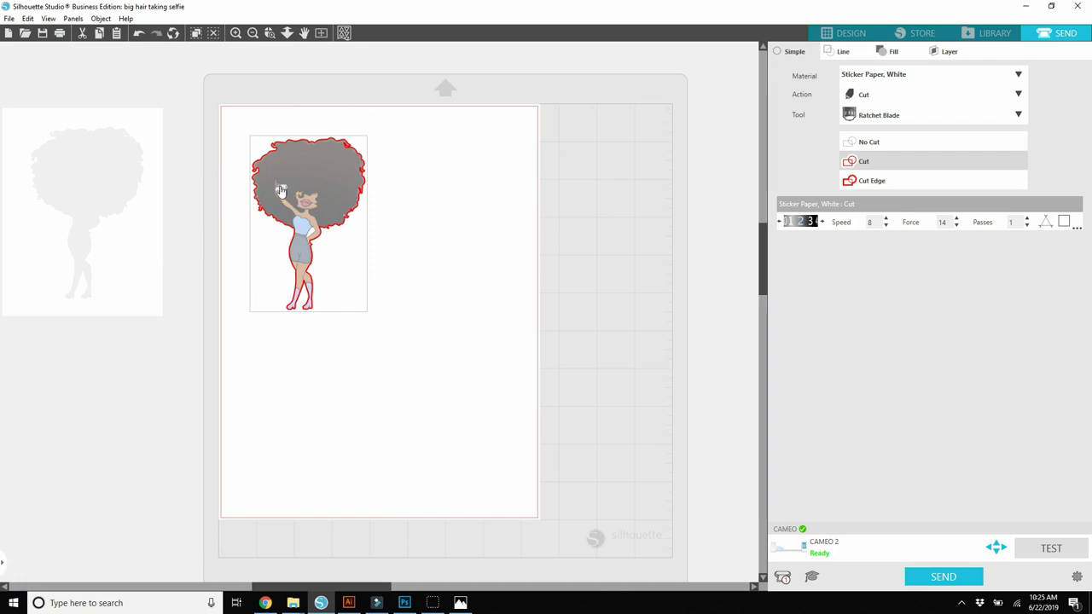
left_click(304, 207)
left_click_drag(256, 300, 290, 324)
mouse_move(334, 195)
left_mouse_down()
mouse_move(313, 185)
mouse_move(616, 166)
mouse_move(354, 176)
left_mouse_up()
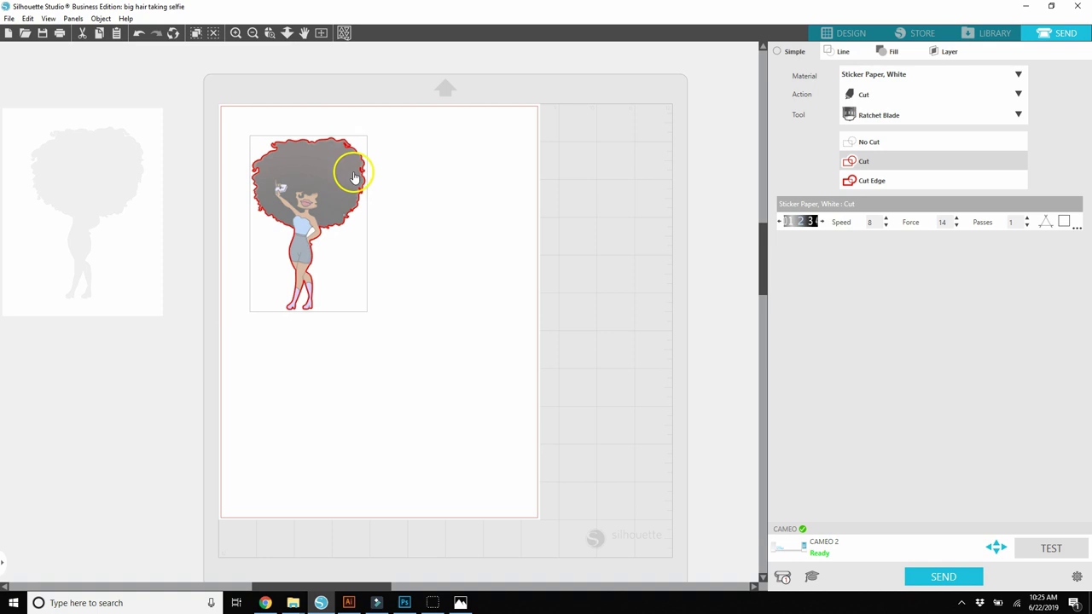
left_click(871, 142)
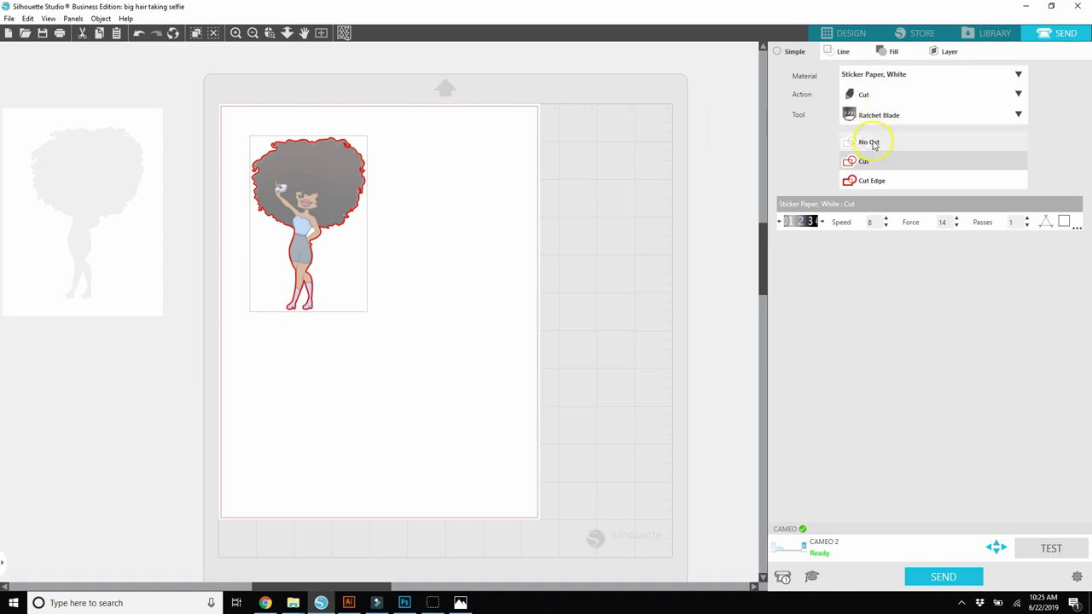
left_click(871, 142)
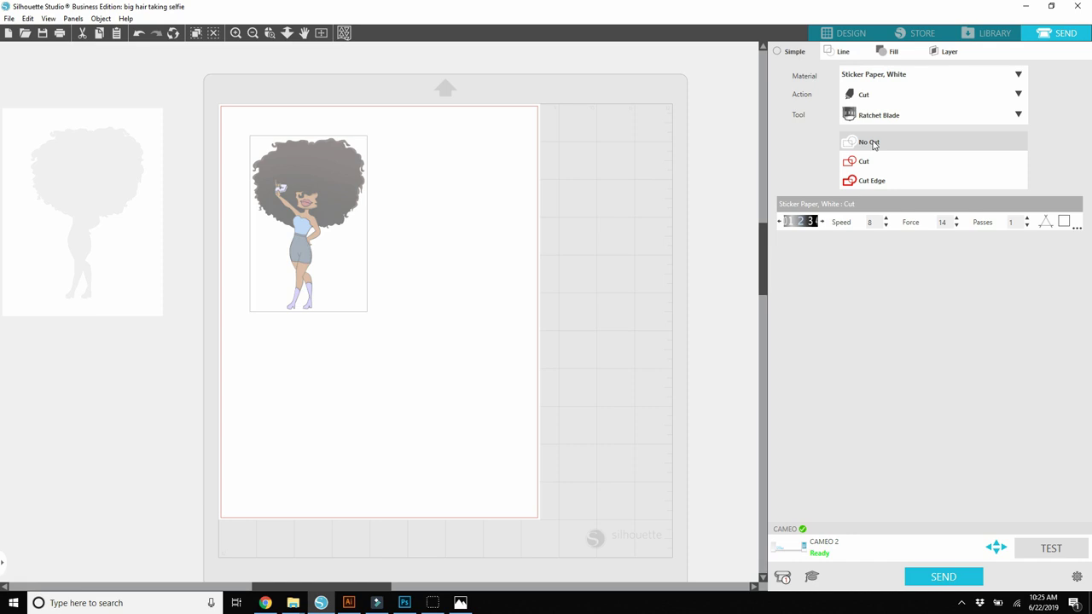
Step: Trace the colour doll with plain Trace at an 88% threshold
left_click(851, 32)
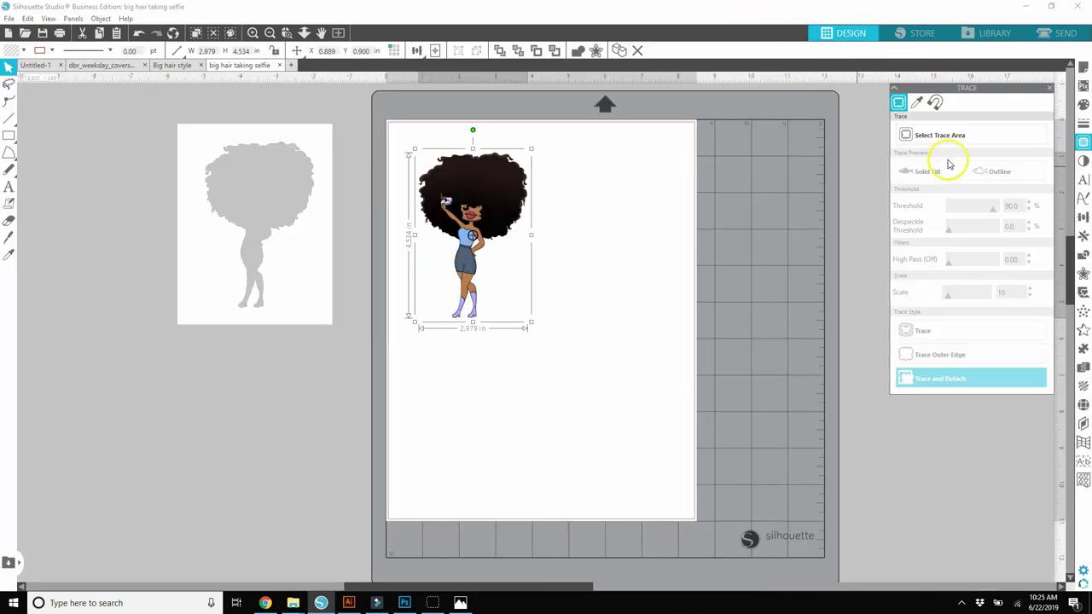
left_click(938, 134)
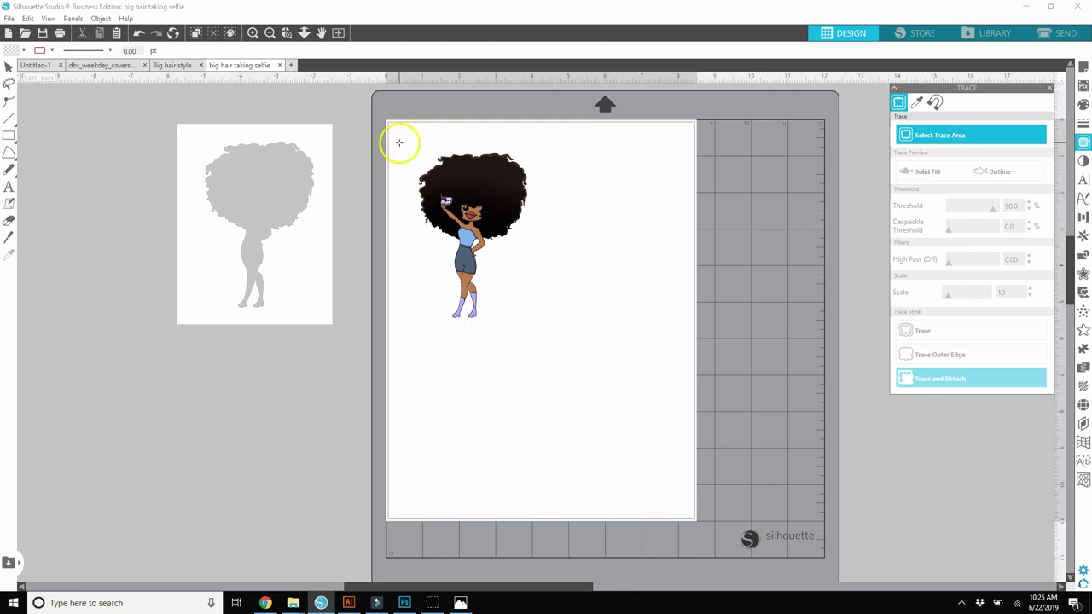
mouse_move(399, 143)
left_mouse_down()
mouse_move(532, 300)
mouse_move(542, 331)
left_mouse_up()
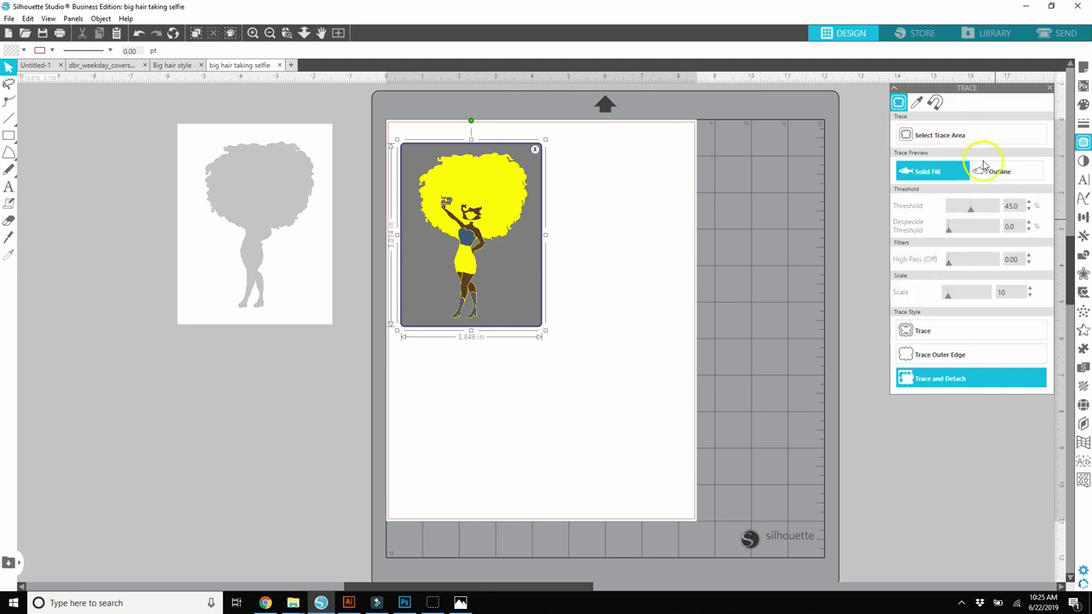
left_click_drag(969, 207, 984, 209)
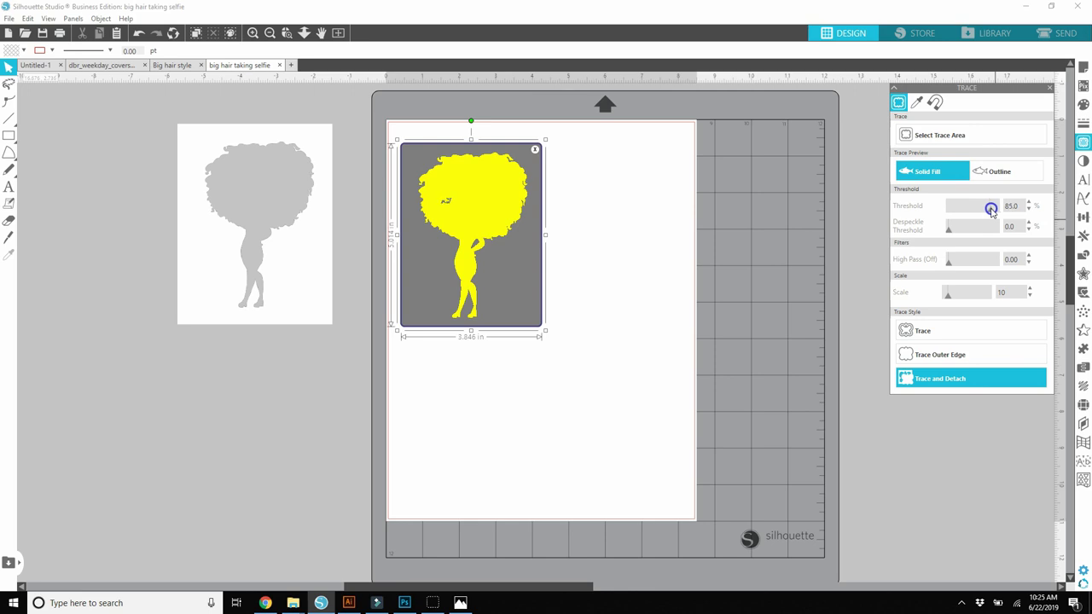
left_click(919, 332)
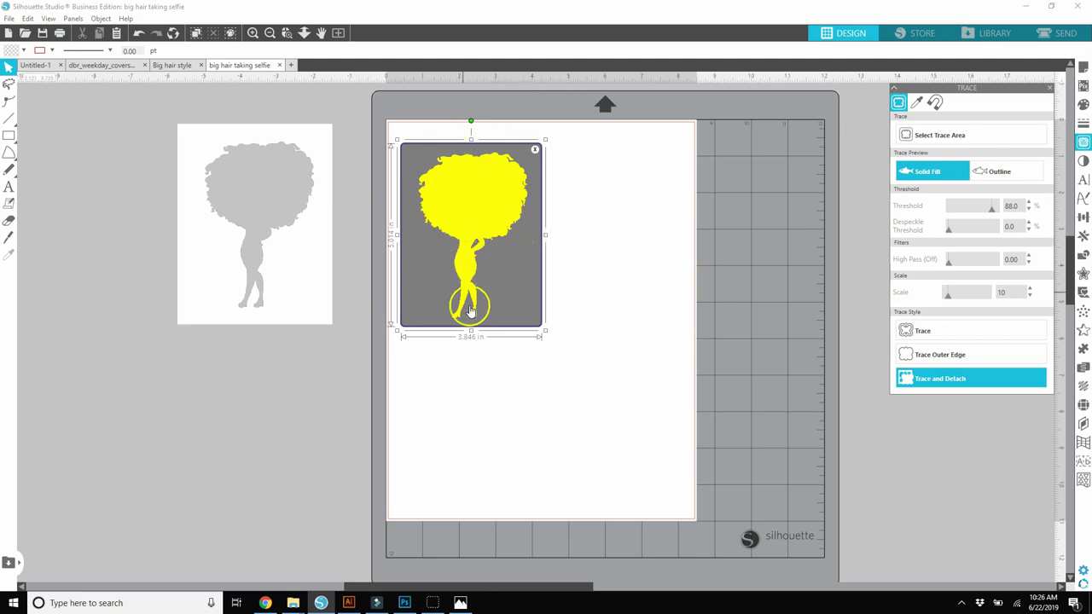
left_click(942, 332)
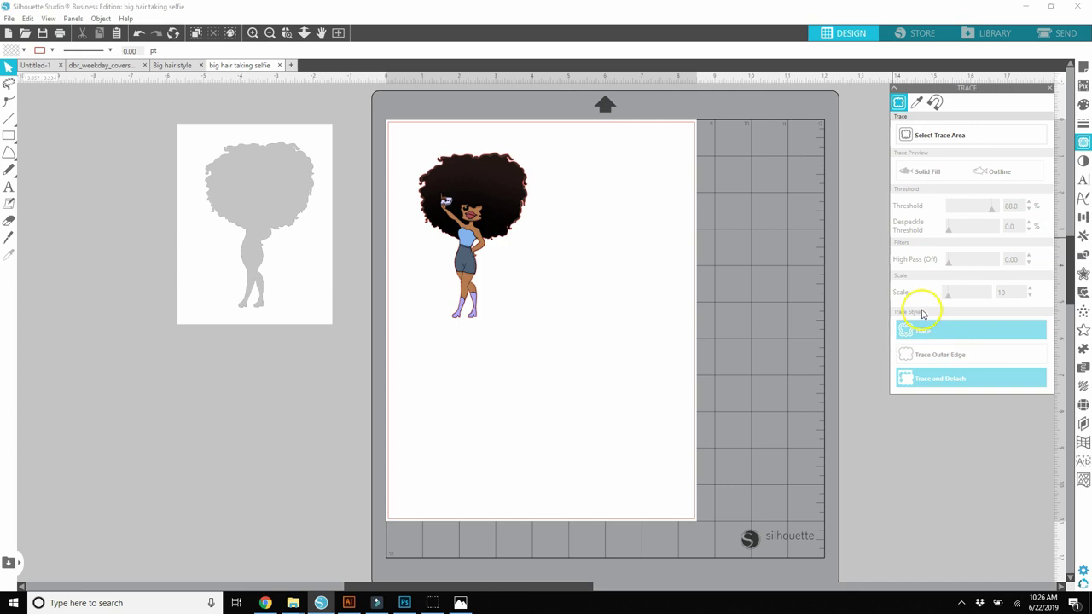
Step: Zoom in on the traced doll and bring up its right-click editing menu
scroll(907, 309, "up", 3)
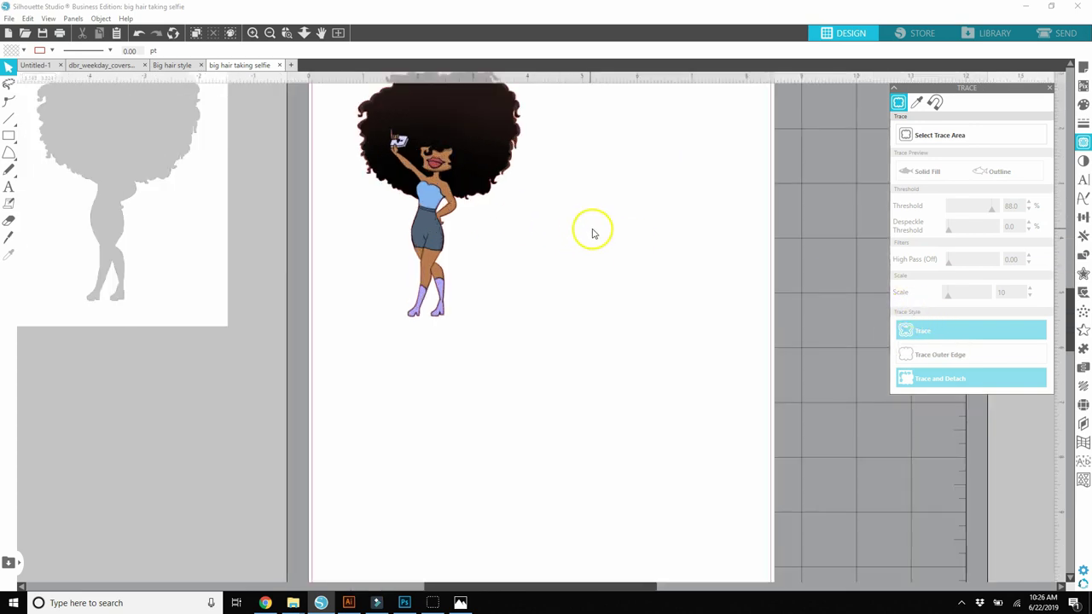
scroll(428, 209, "up", 2)
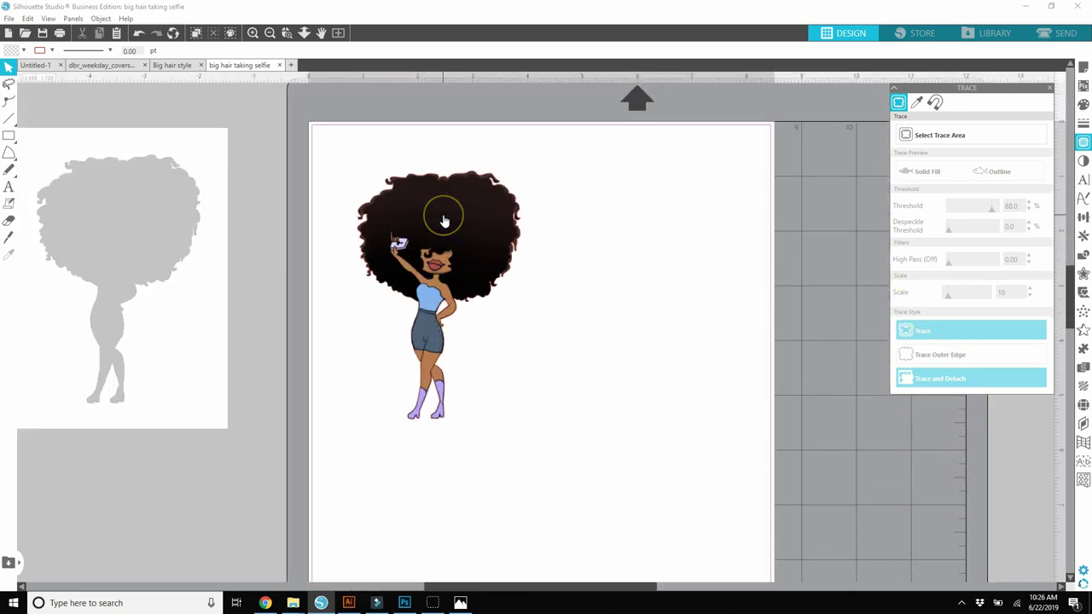
scroll(442, 221, "up", 4)
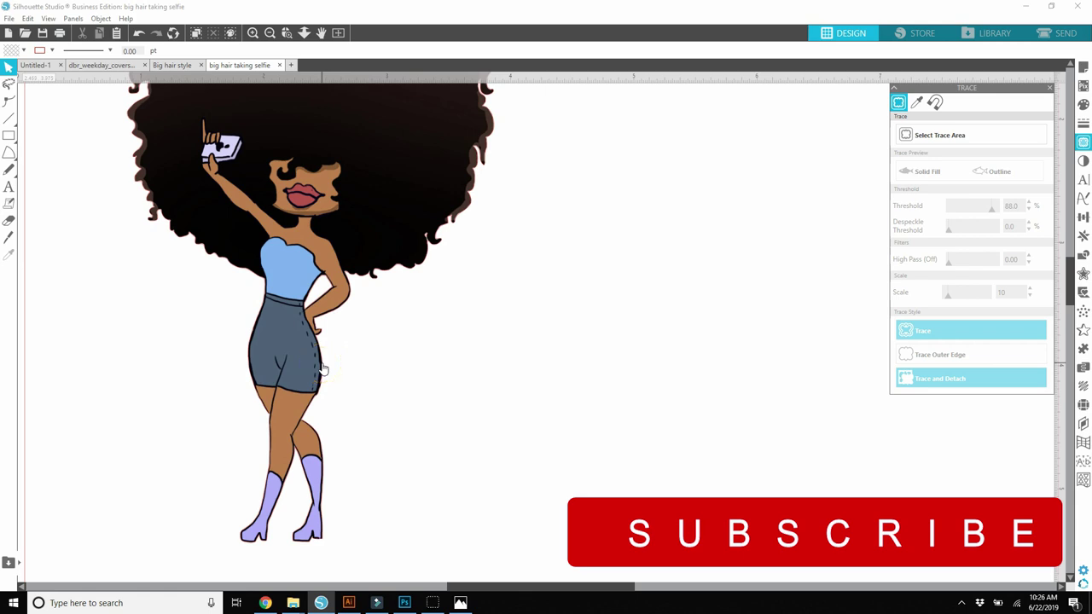
right_click(322, 368)
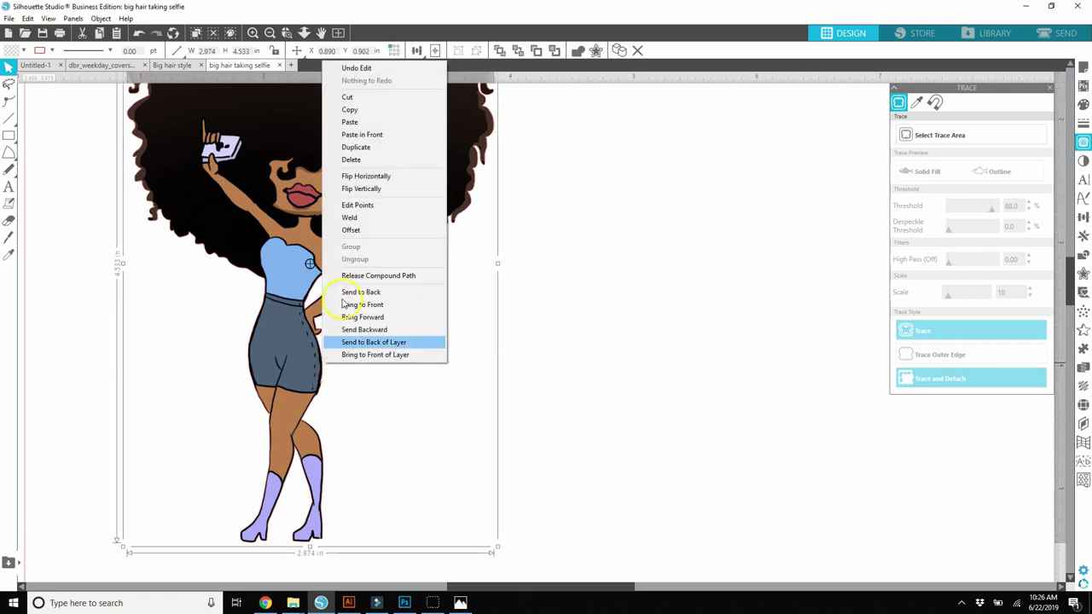
Step: Add a 0.03125 in offset with rounded corners around the doll
left_click(357, 231)
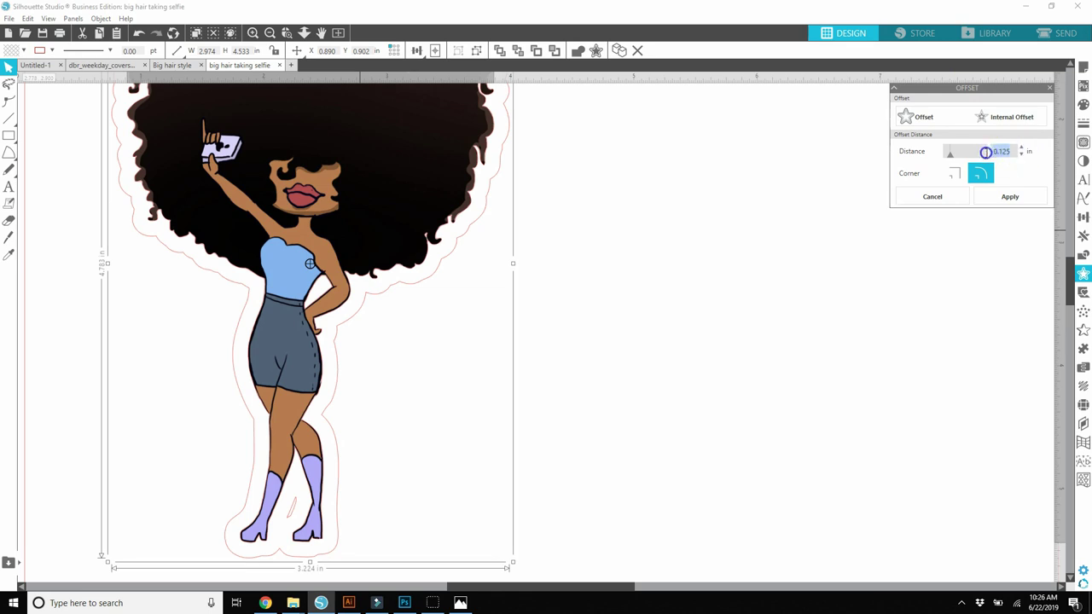
left_click(1011, 158)
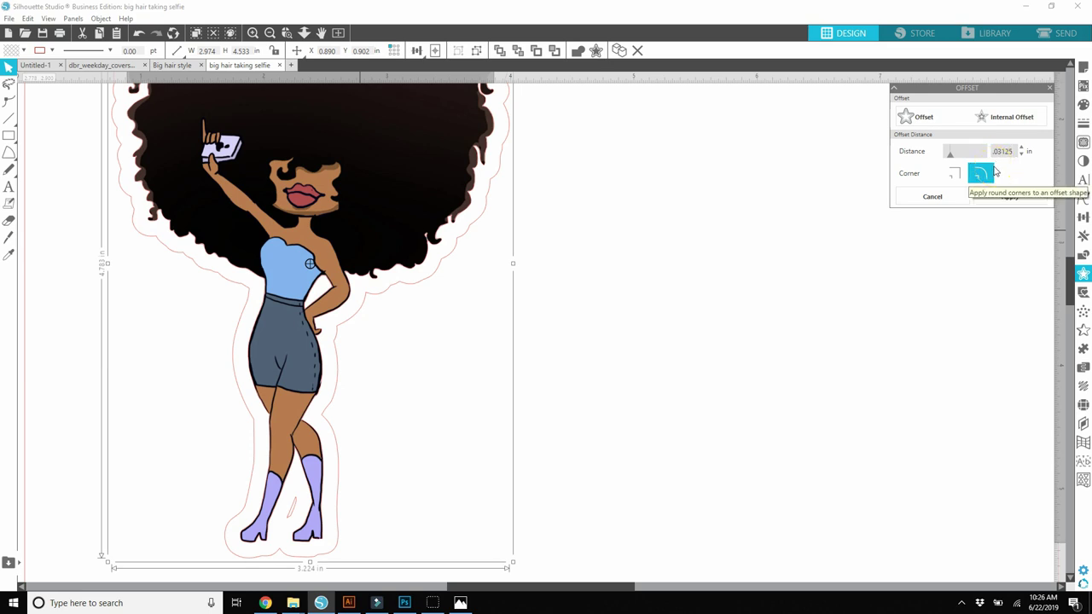
left_click(1004, 198)
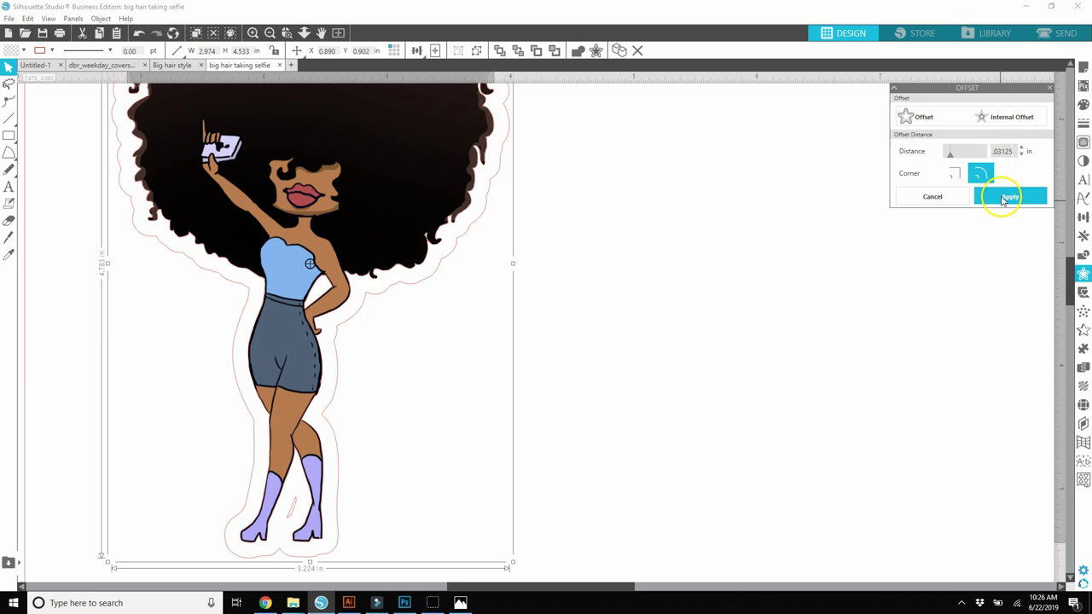
left_click(1002, 198)
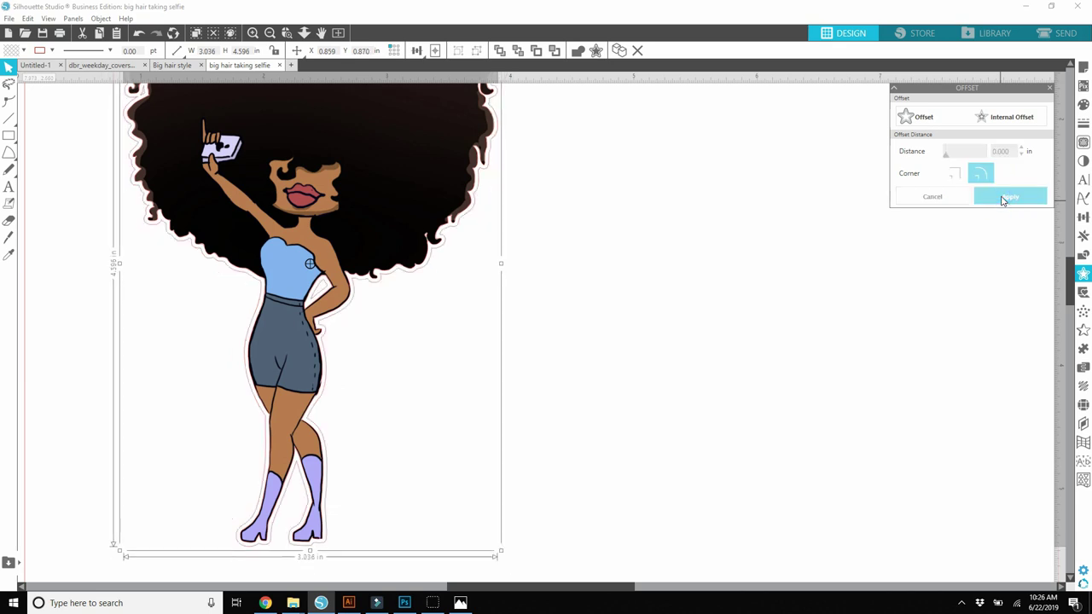
left_click(955, 209)
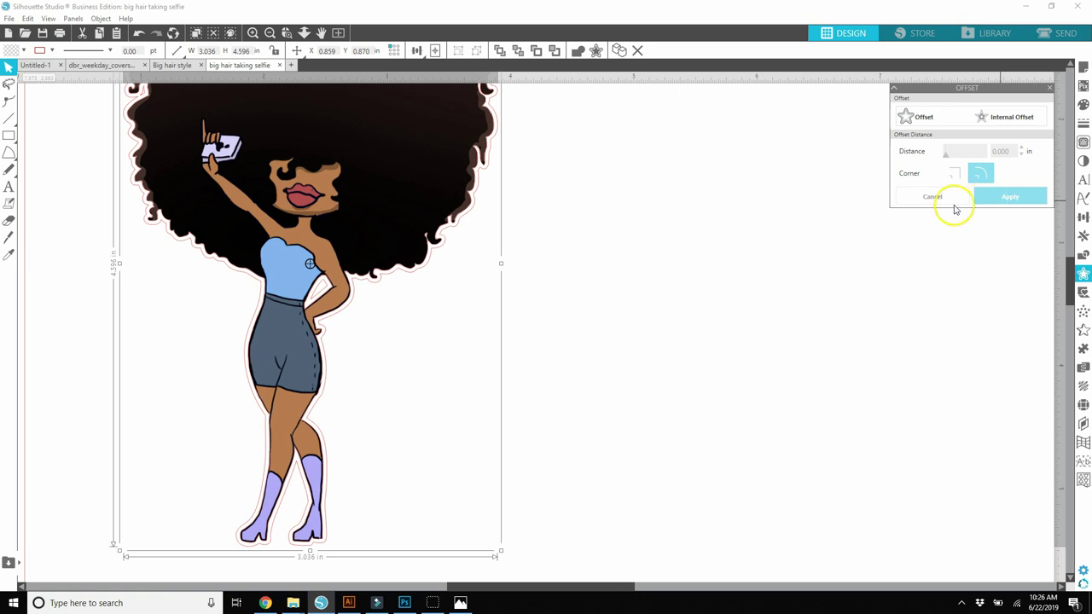
Step: Zoom out, inspect the overlapping doll shapes, then marquee-select the doll with its offset line
left_click(954, 205)
scroll(938, 205, "down", 1)
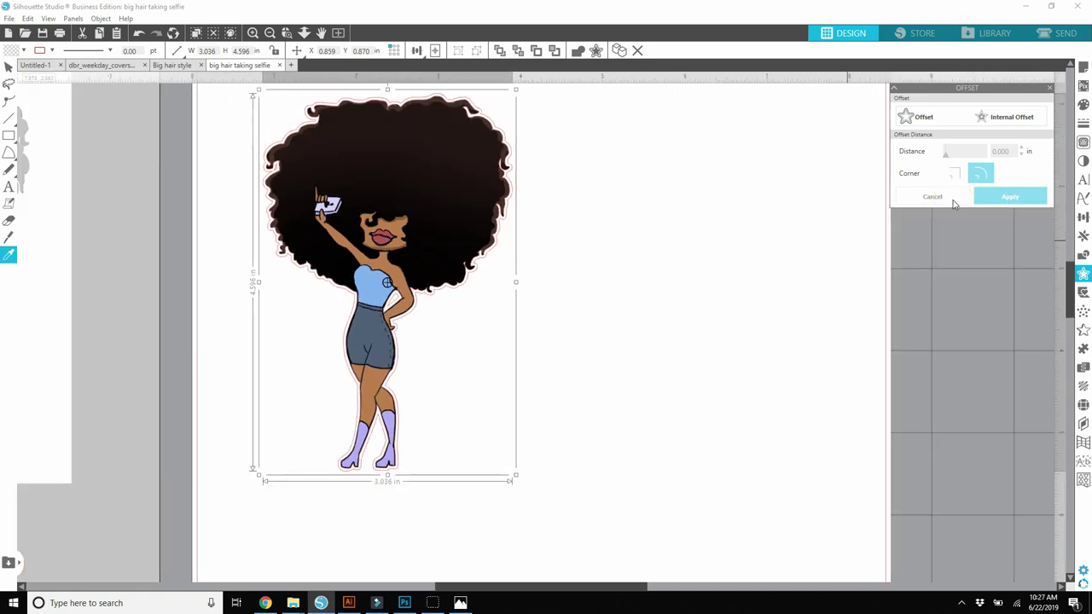
left_click(906, 210)
left_click(546, 94)
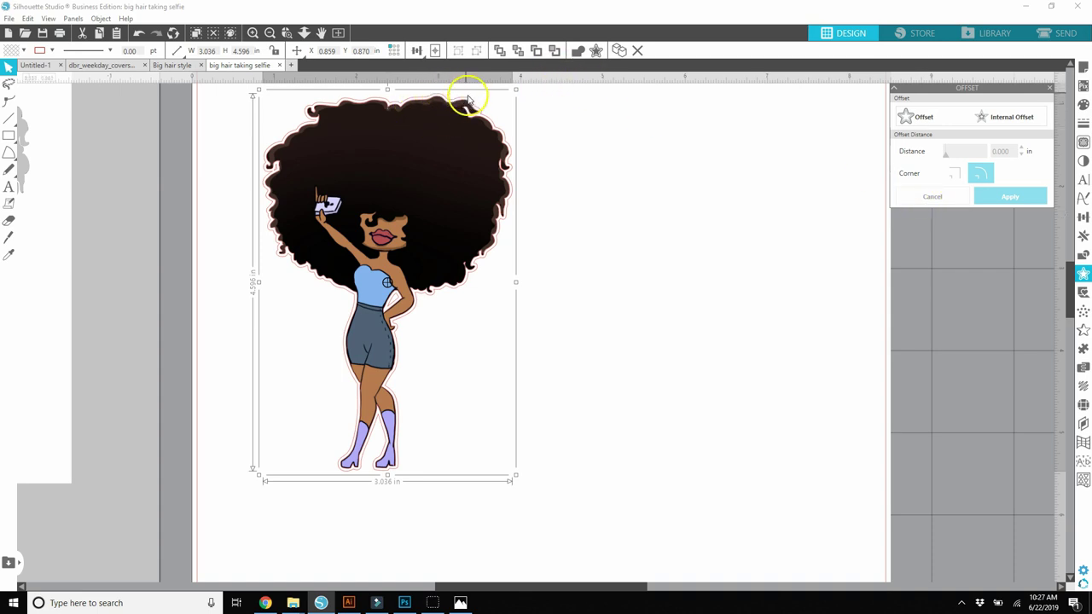
left_click(396, 300)
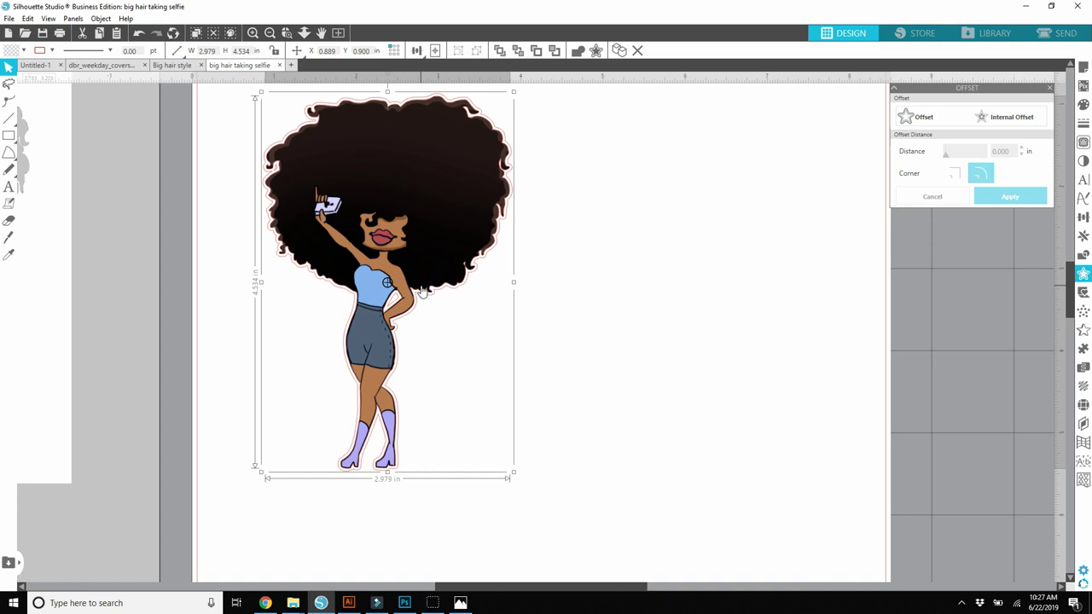
left_click(420, 295)
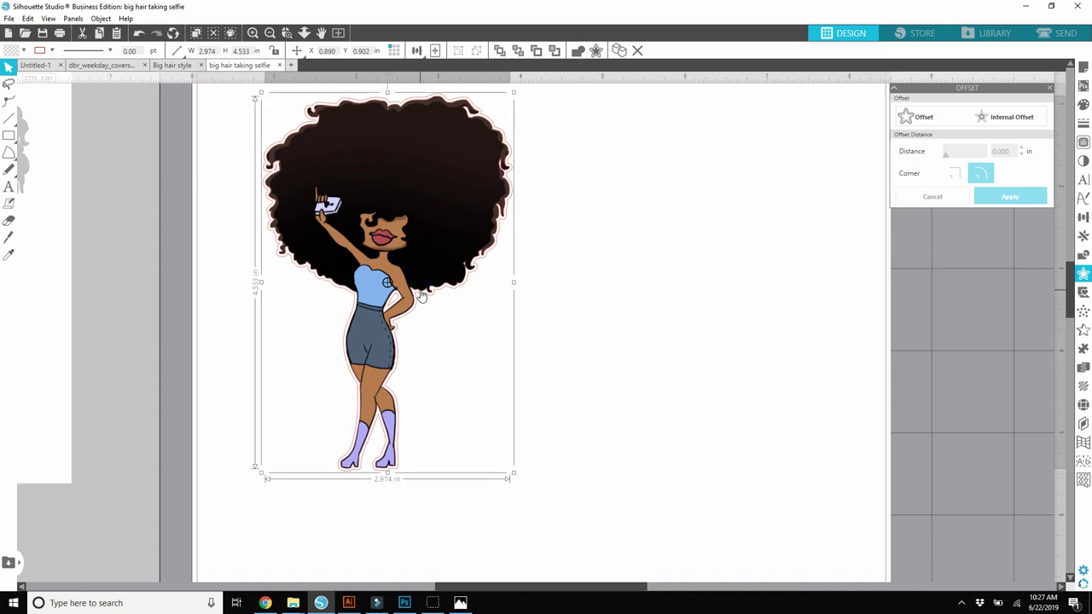
left_click(422, 298)
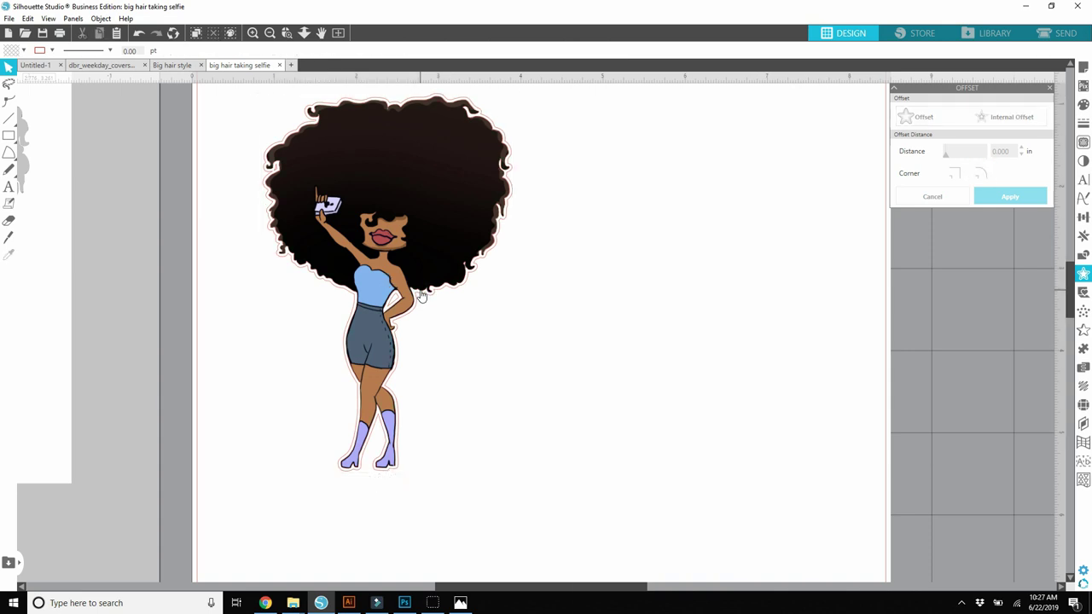
left_click_drag(232, 298, 500, 407)
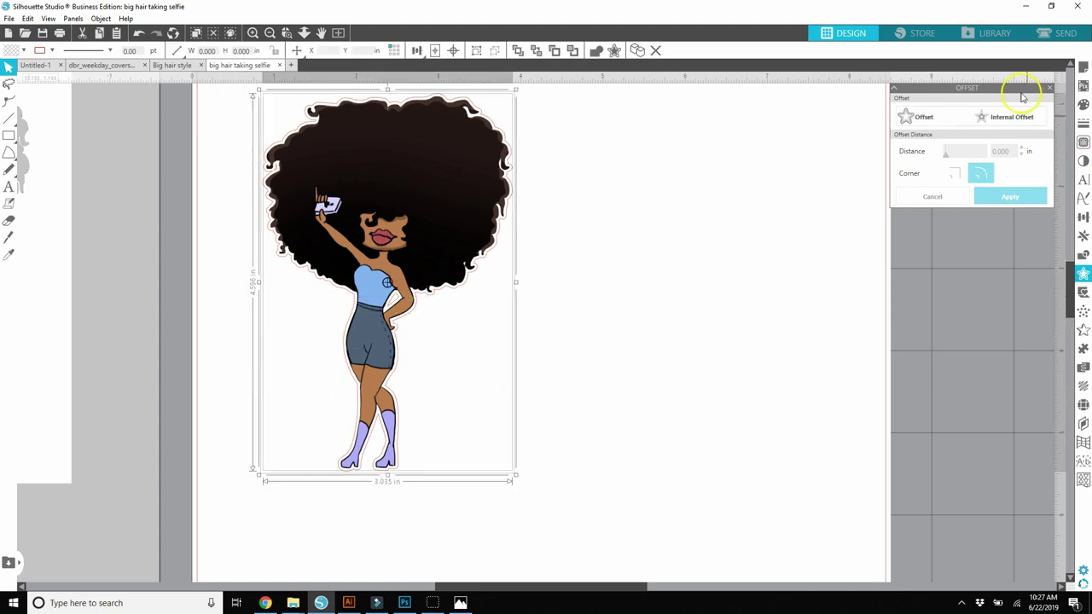
left_click(1061, 34)
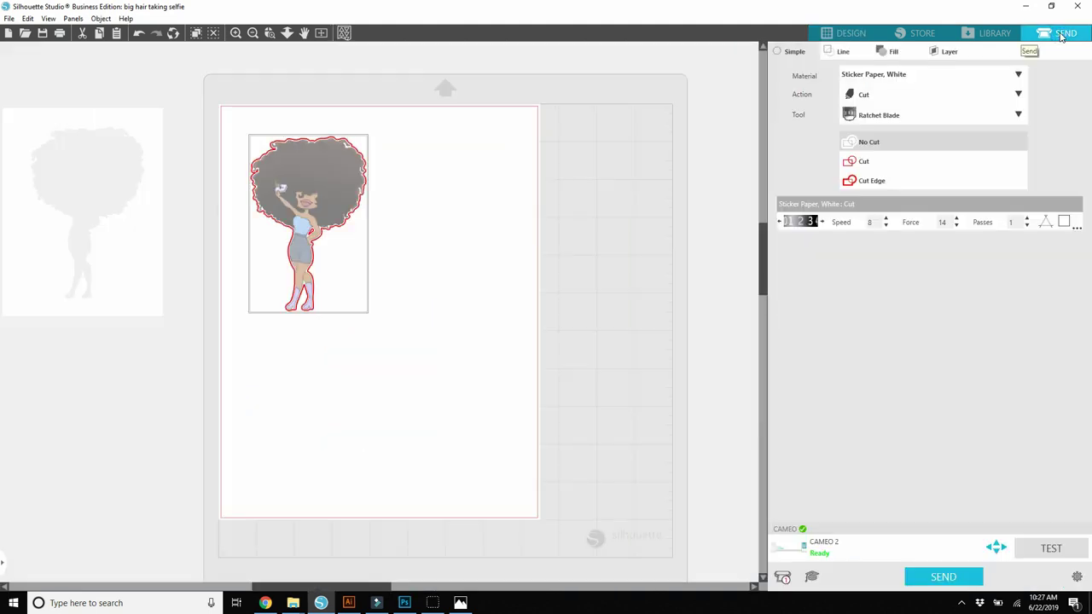
left_click(1037, 28)
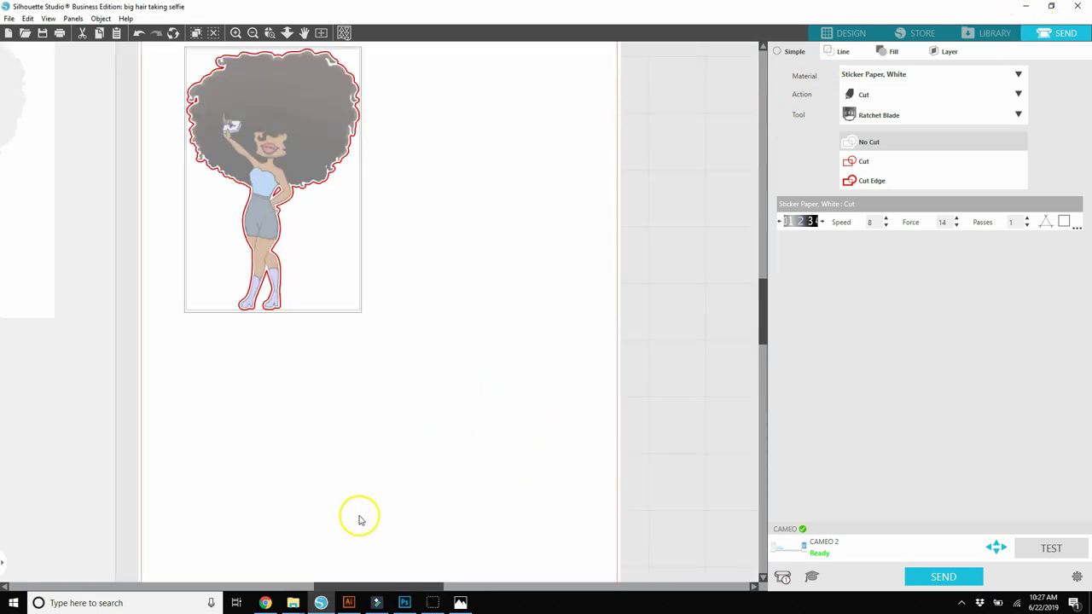
left_click_drag(390, 587, 316, 588)
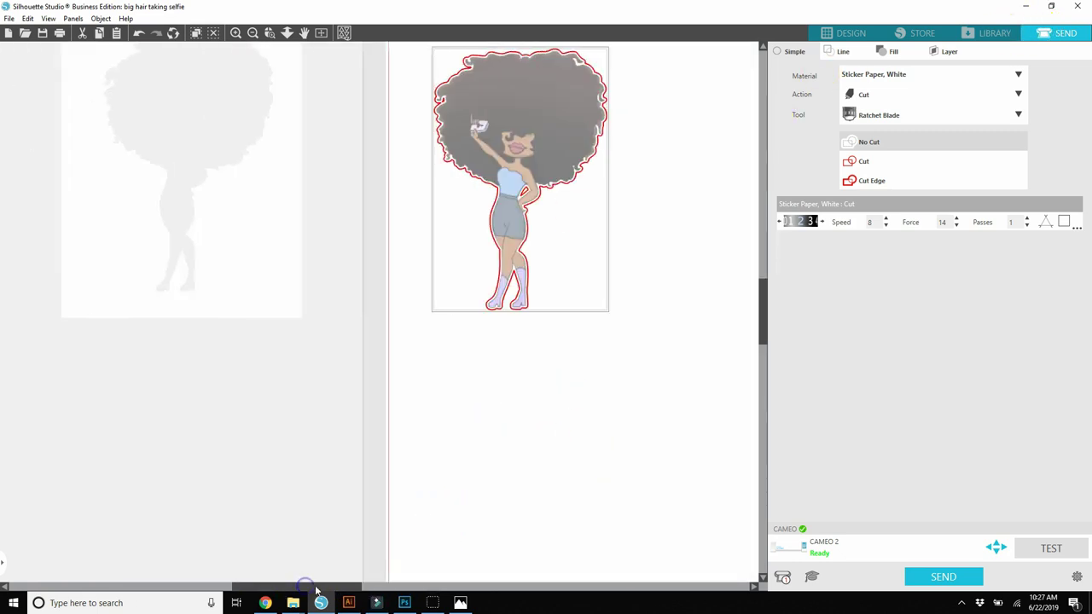
scroll(470, 349, "up", 5)
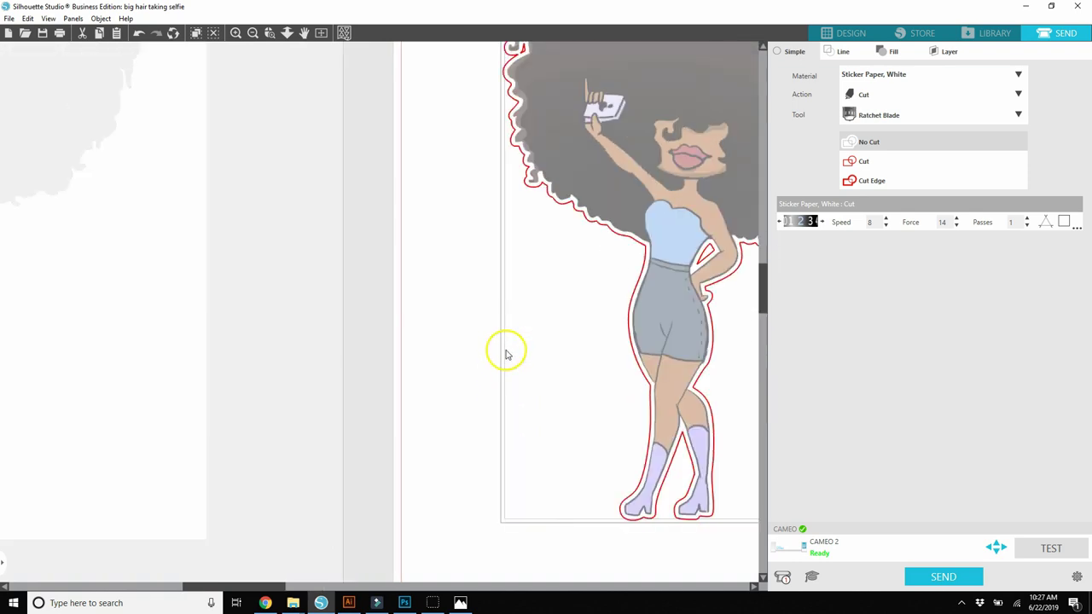
scroll(506, 354, "up", 2)
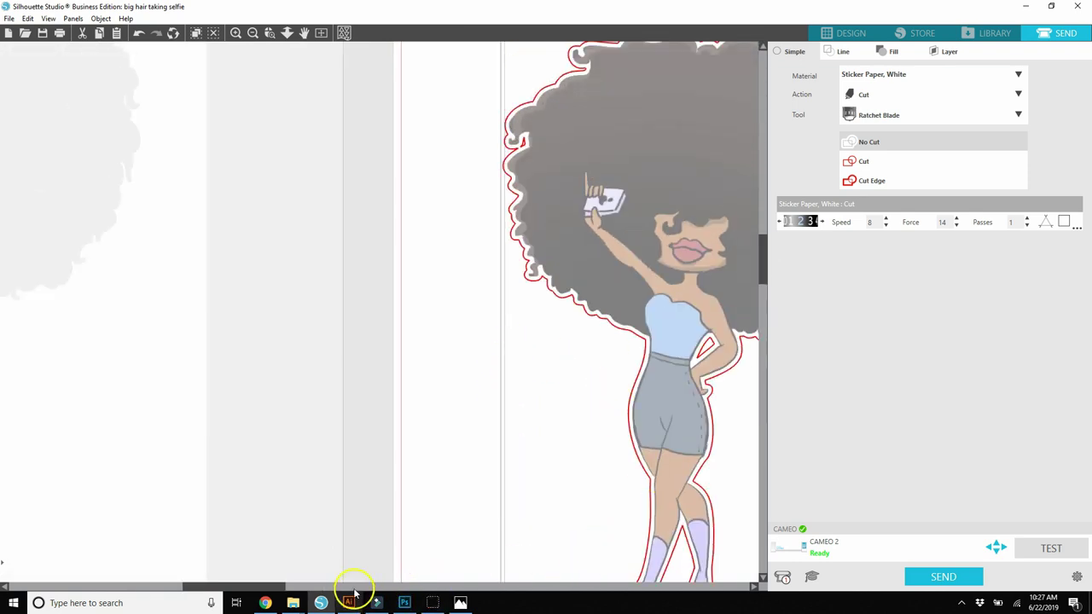
left_click_drag(219, 588, 327, 587)
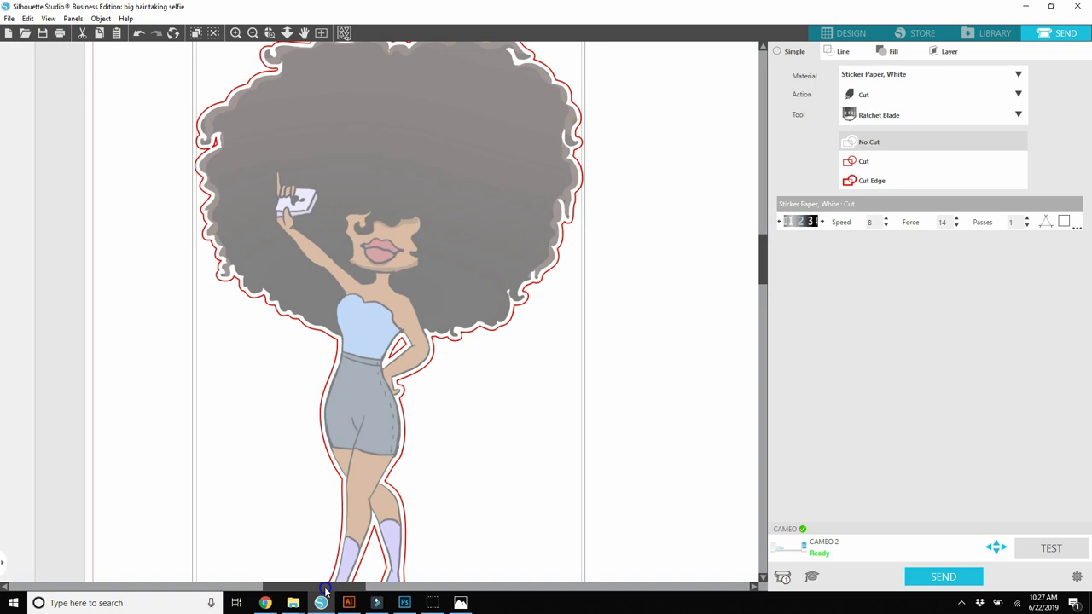
scroll(527, 489, "down", 2)
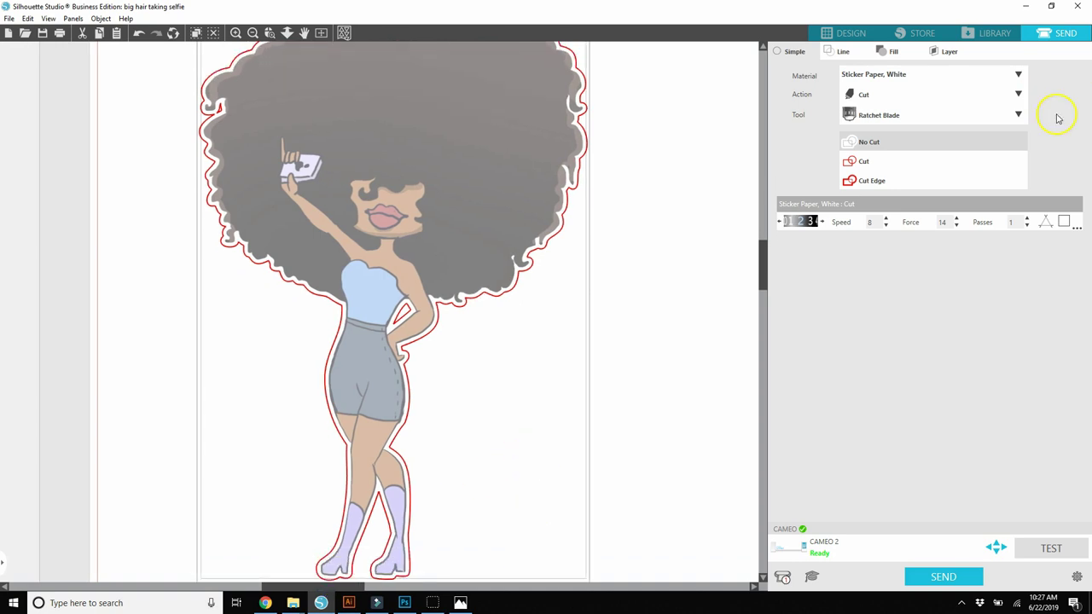
left_click(853, 33)
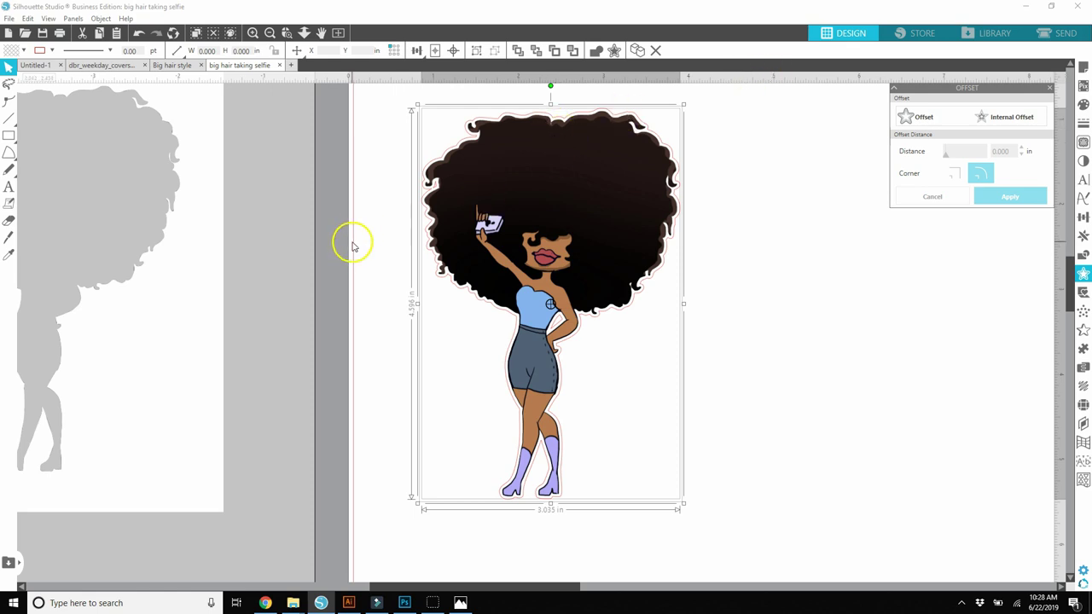
Step: Alt-drag a duplicate of the outlined doll sticker to the left of the mat
left_click_drag(364, 218, 568, 283)
key("i")
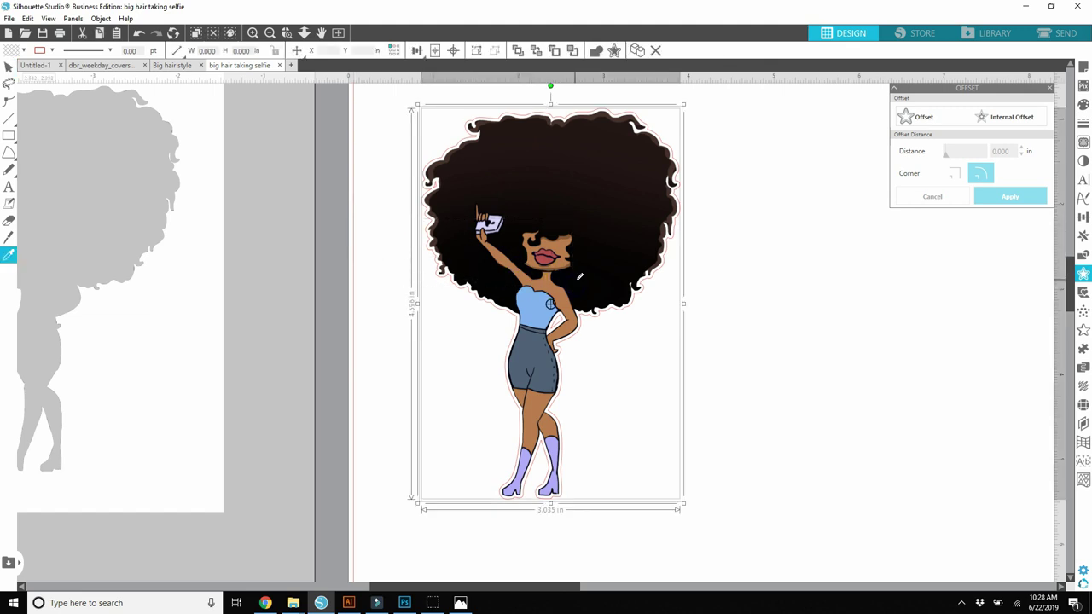
left_click(579, 275)
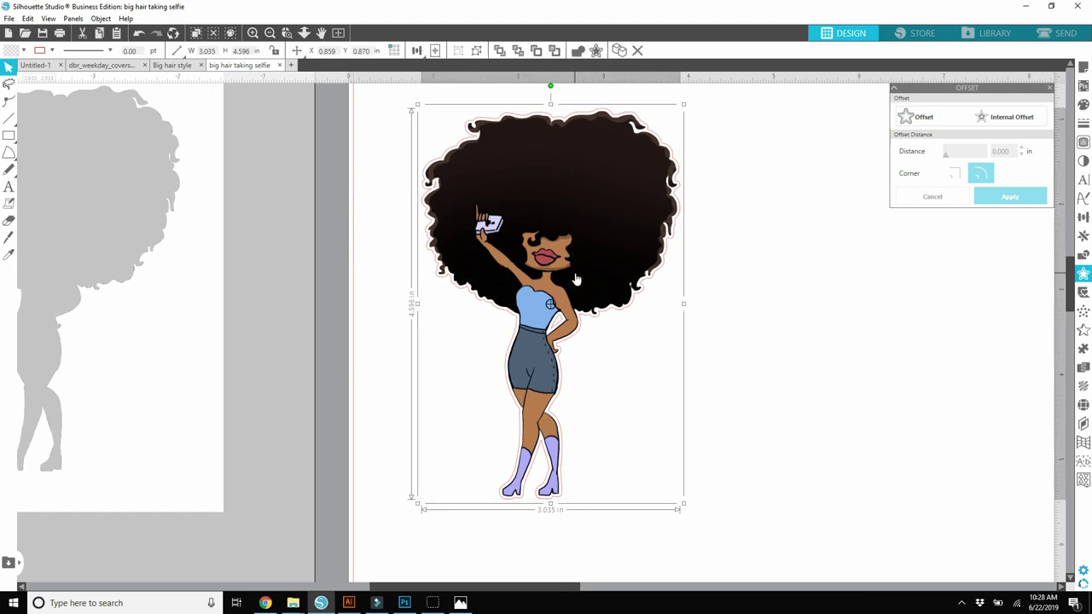
key("i")
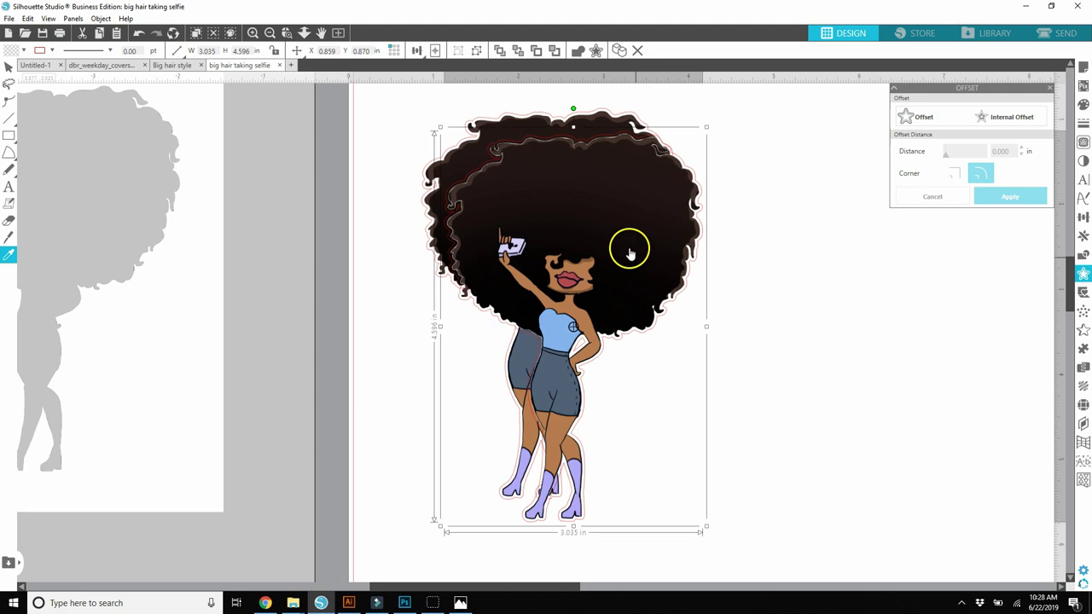
left_click_drag(629, 246, 203, 234)
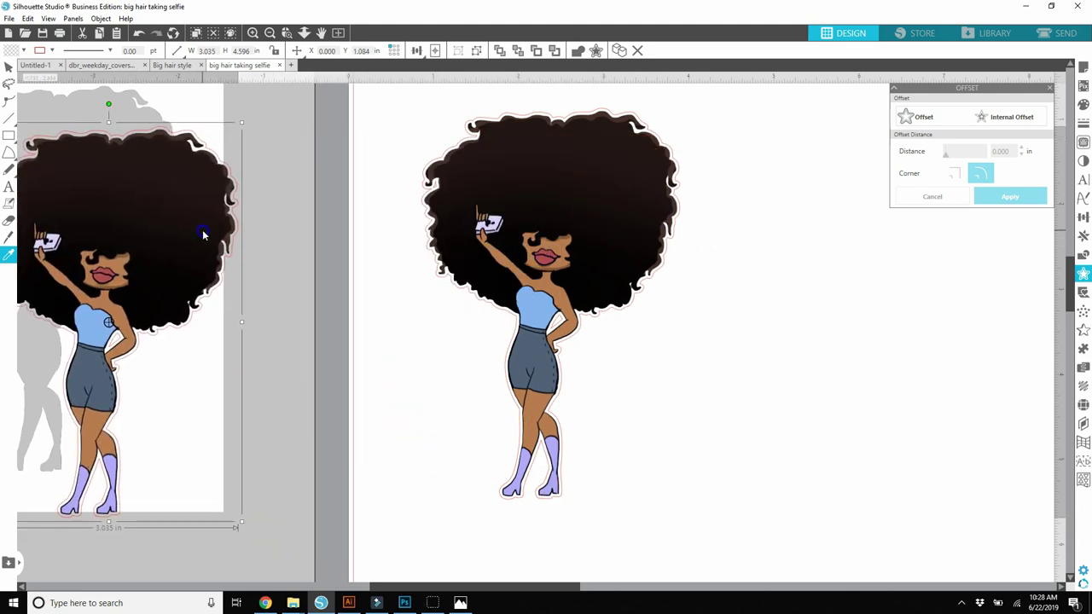
scroll(418, 293, "down", 2)
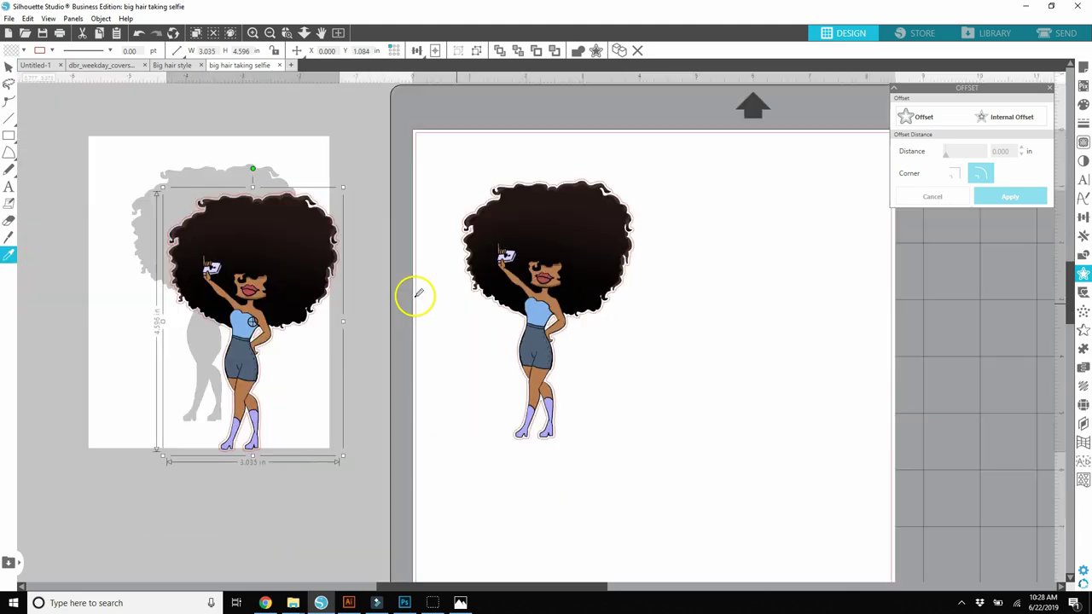
key("Escape")
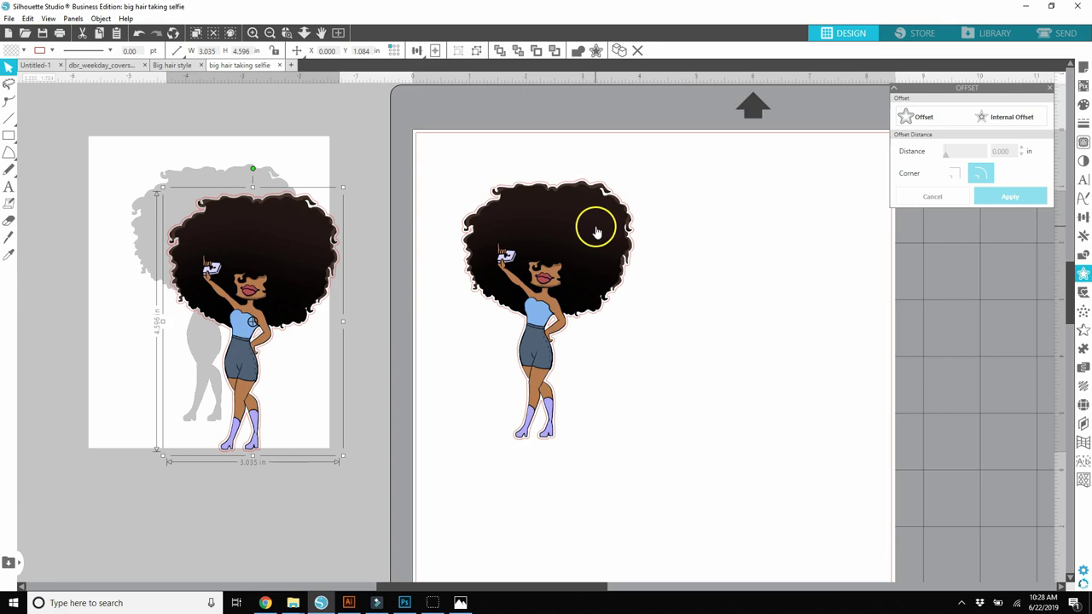
Step: Enable Type 1 registration marks (length 0.750 in, thickness 0.50, inset 0.625 in) in Page Setup
left_click(1082, 68)
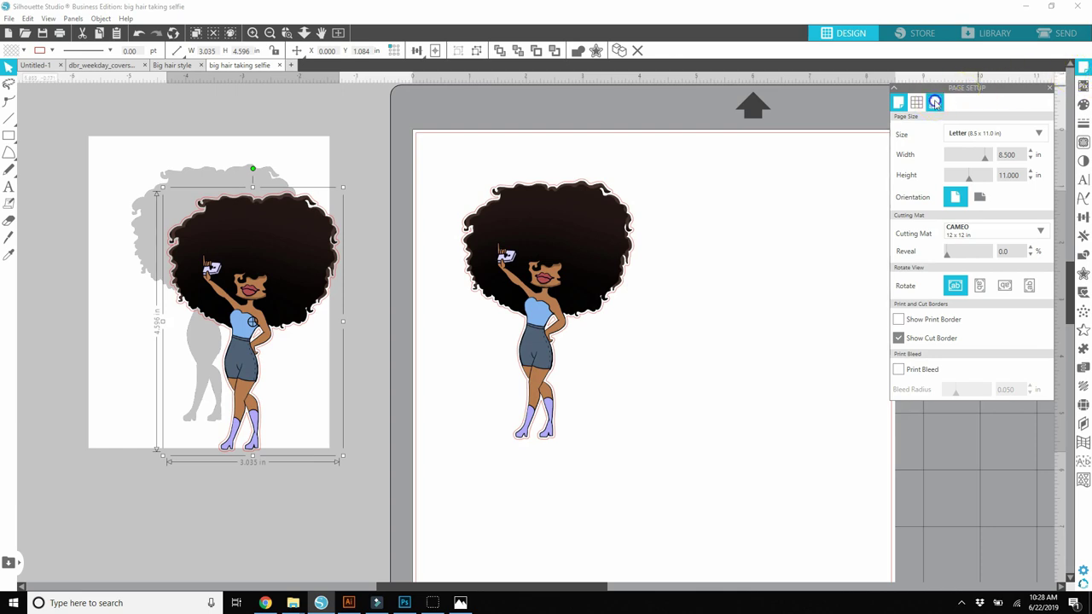
left_click(935, 103)
left_click(933, 102)
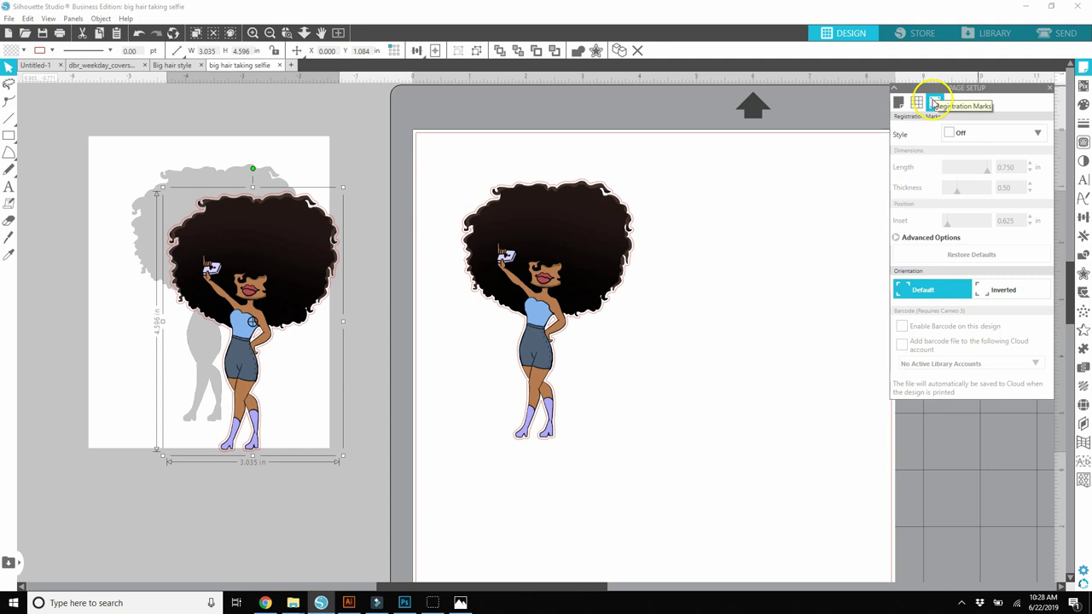
left_click(1032, 134)
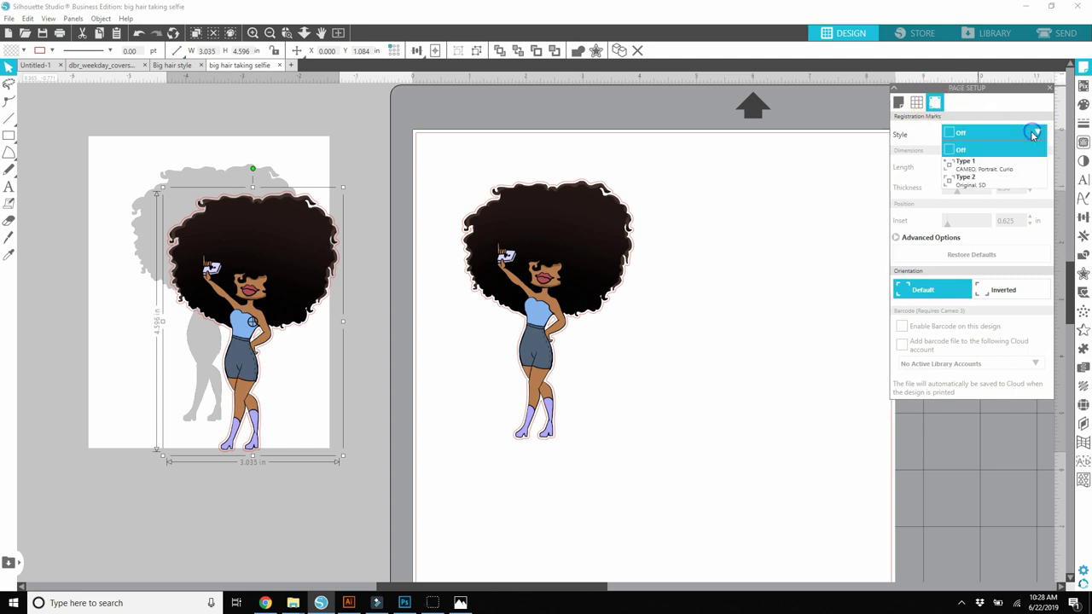
left_click(986, 164)
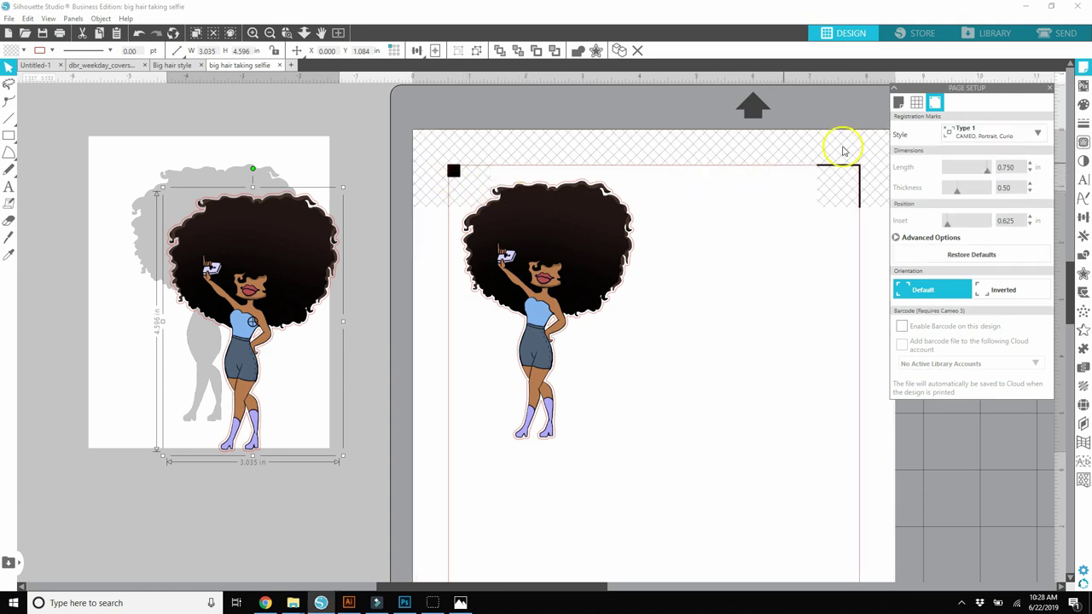
scroll(492, 141, "down", 1)
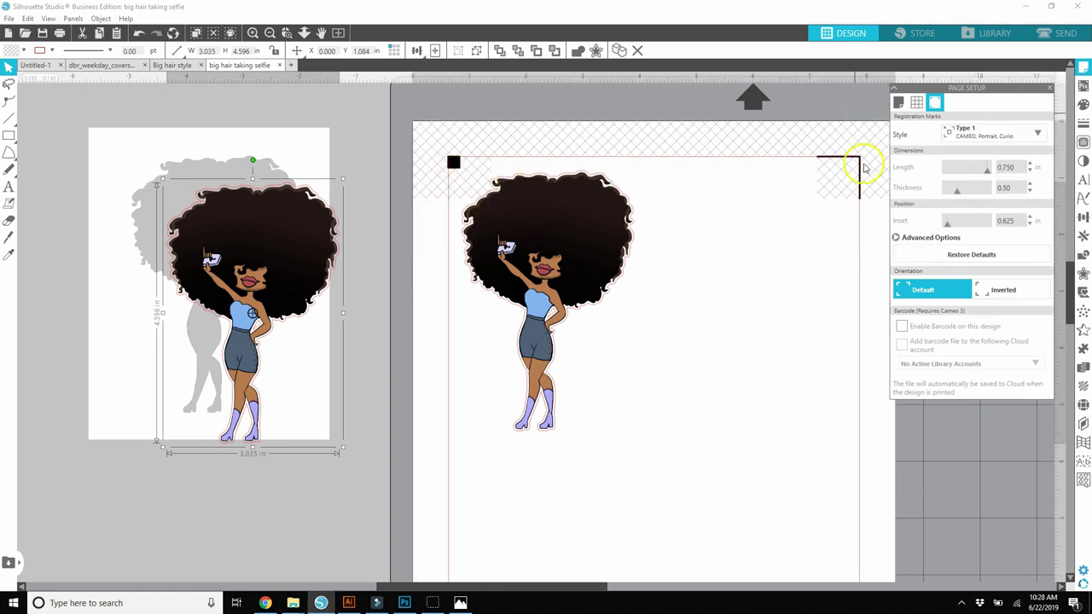
scroll(612, 337, "down", 2)
scroll(609, 330, "down", 1)
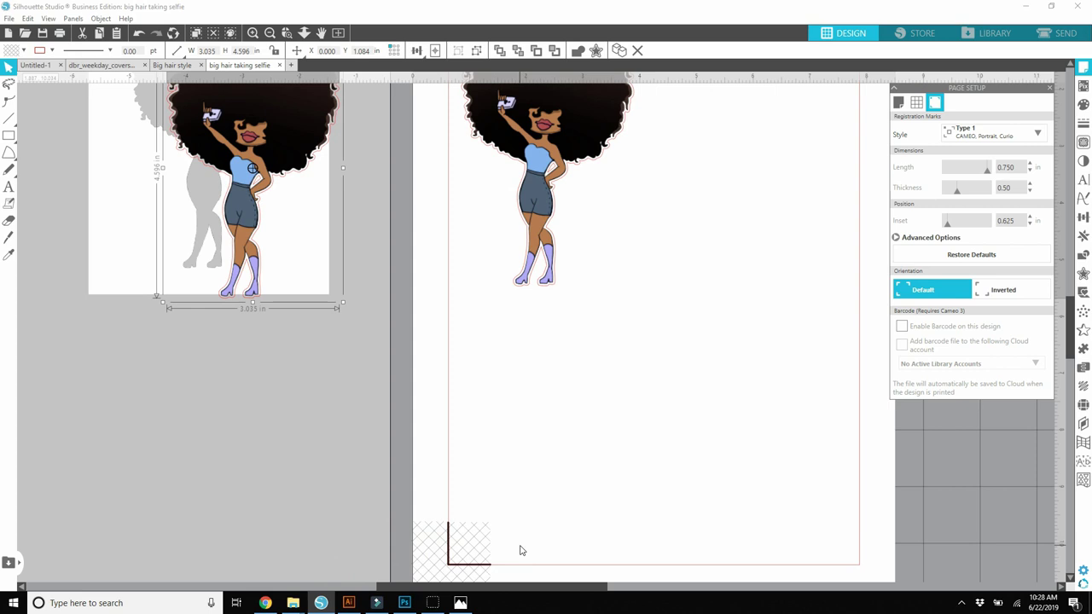
scroll(522, 550, "up", 3)
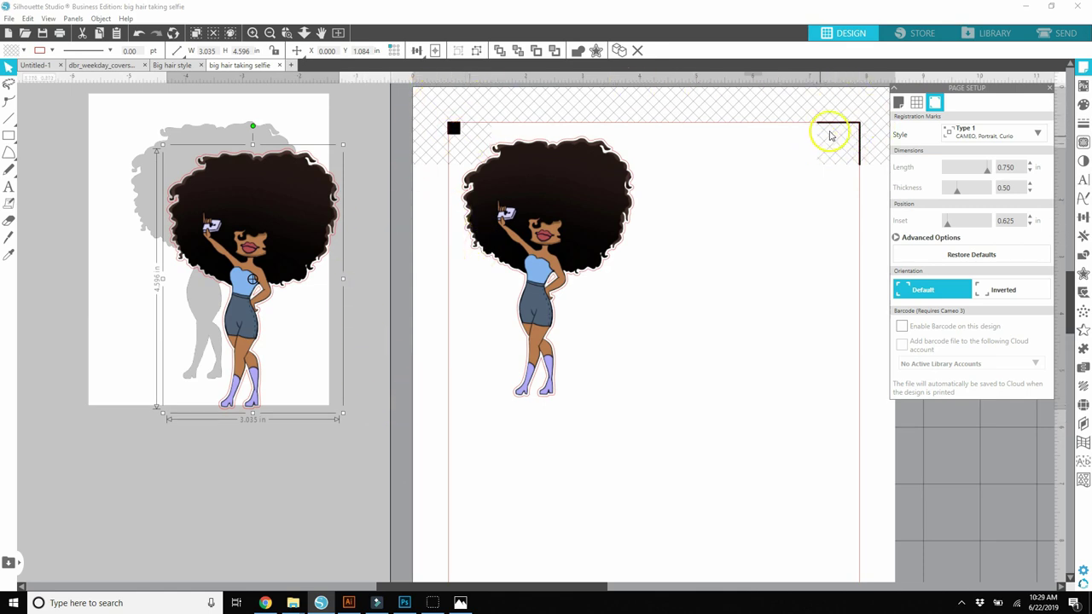
scroll(439, 324, "down", 2)
scroll(467, 339, "down", 5)
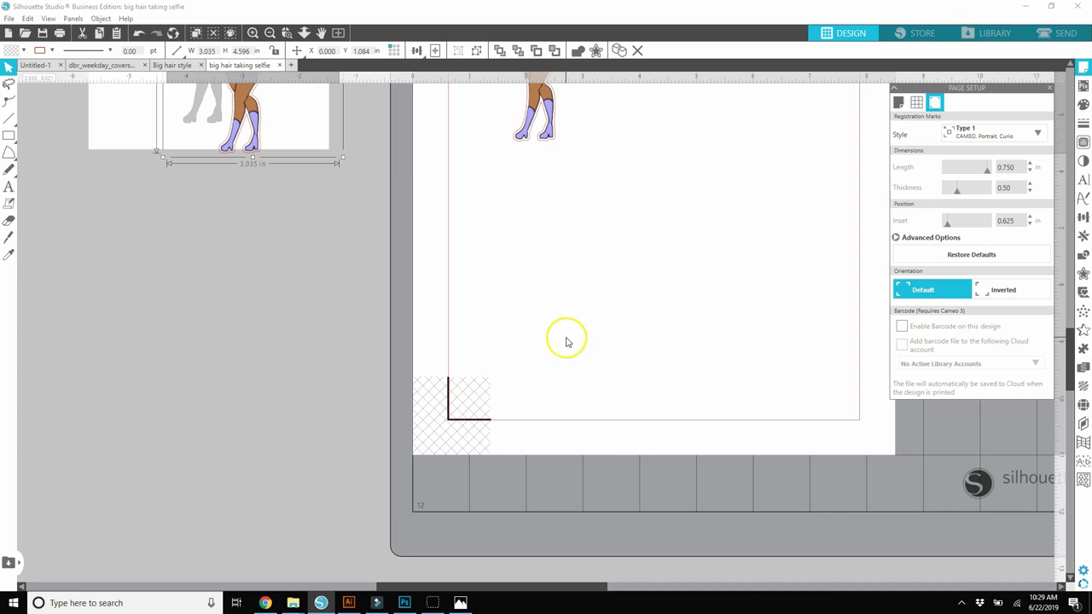
scroll(566, 341, "up", 5)
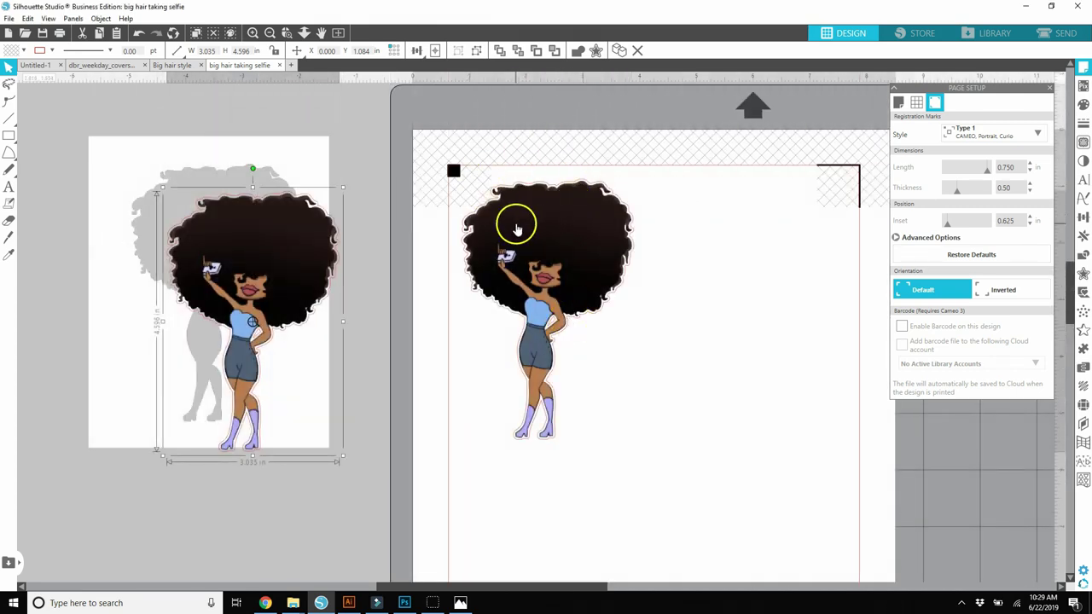
Step: Drag the doll right inside the registration marks to about X 1.170, Y 0.850
left_click_drag(512, 231, 550, 243)
left_click(477, 205)
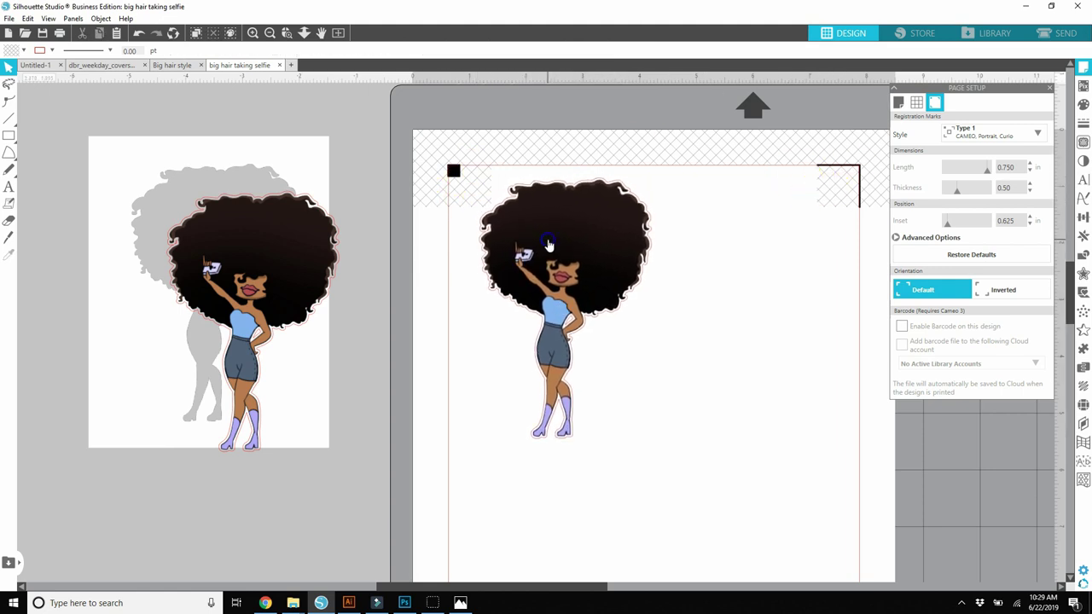
left_click(596, 242)
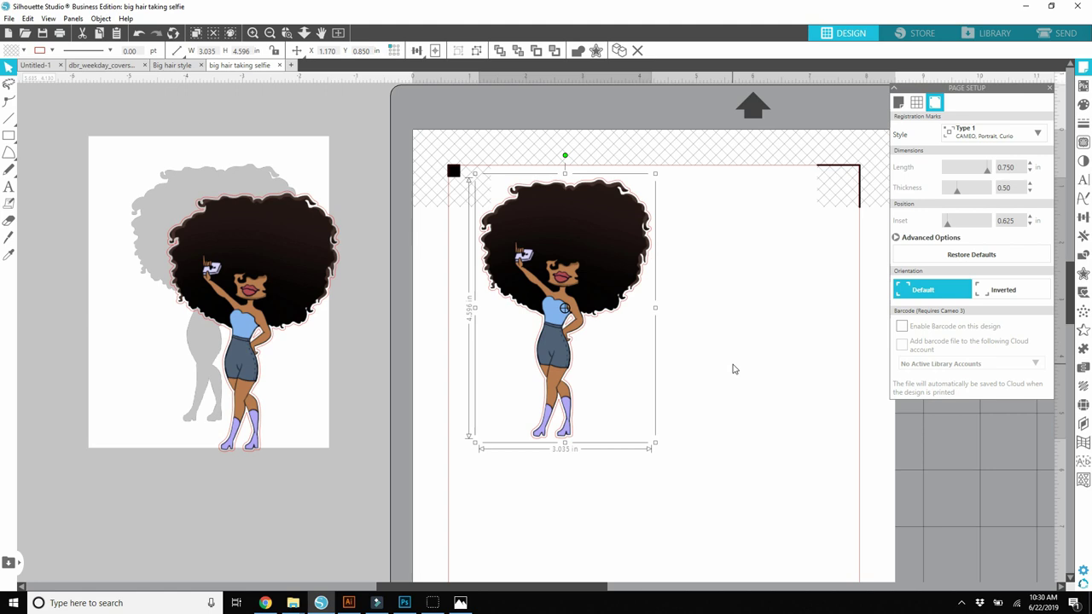
left_click(624, 249)
Step: Duplicate the doll to the right at X 4.192, Y 0.850 and nudge the original left
left_click(1082, 239)
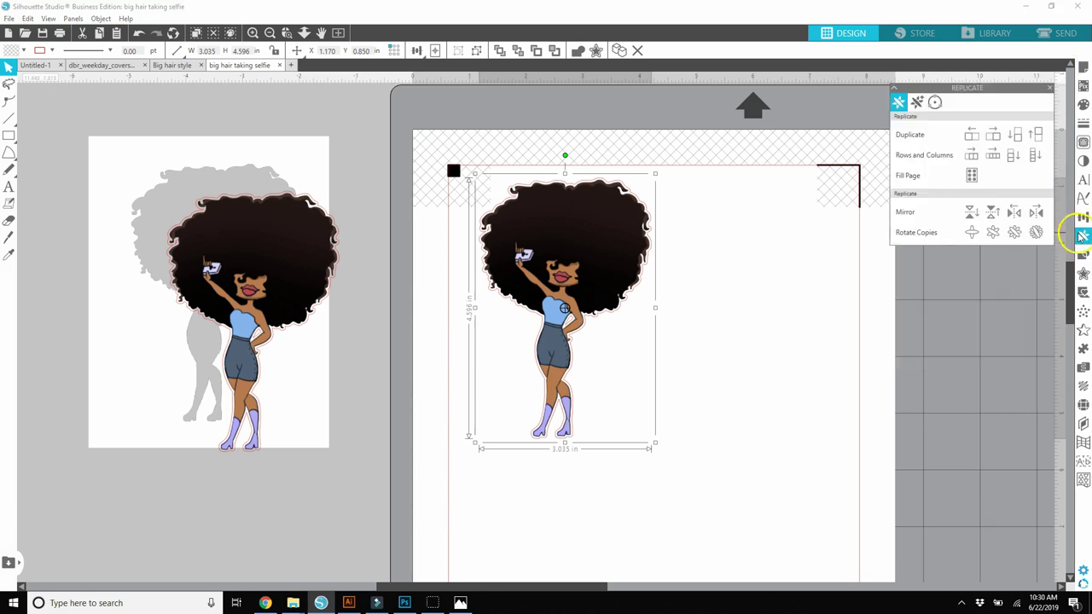
left_click(992, 136)
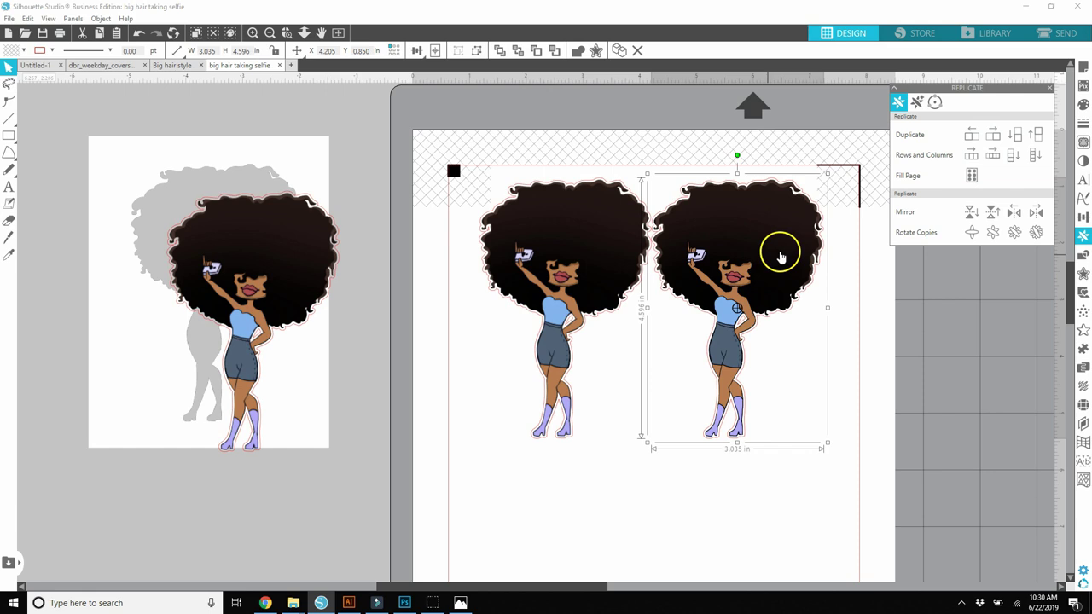
left_click(722, 236)
left_click(531, 282)
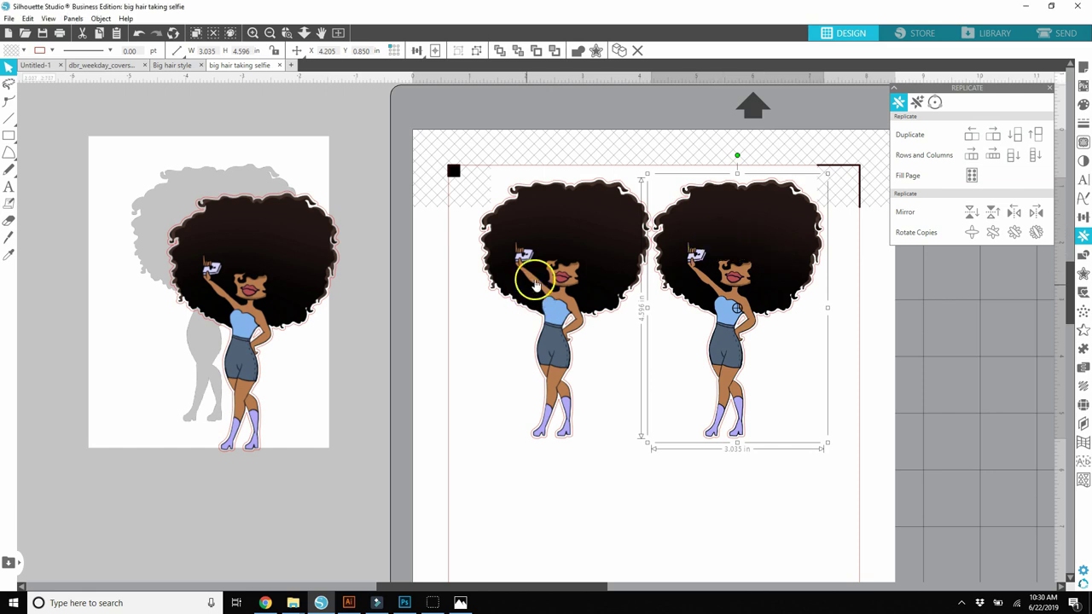
left_click(563, 279)
key("Left")
key("Left")
key("Left")
key("Left")
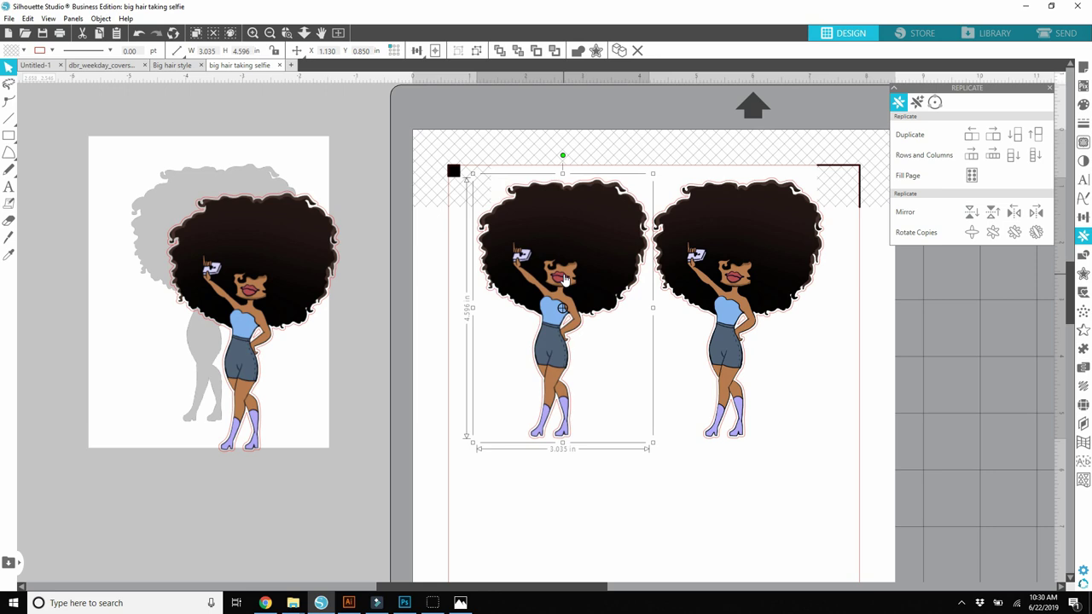
left_click(713, 244)
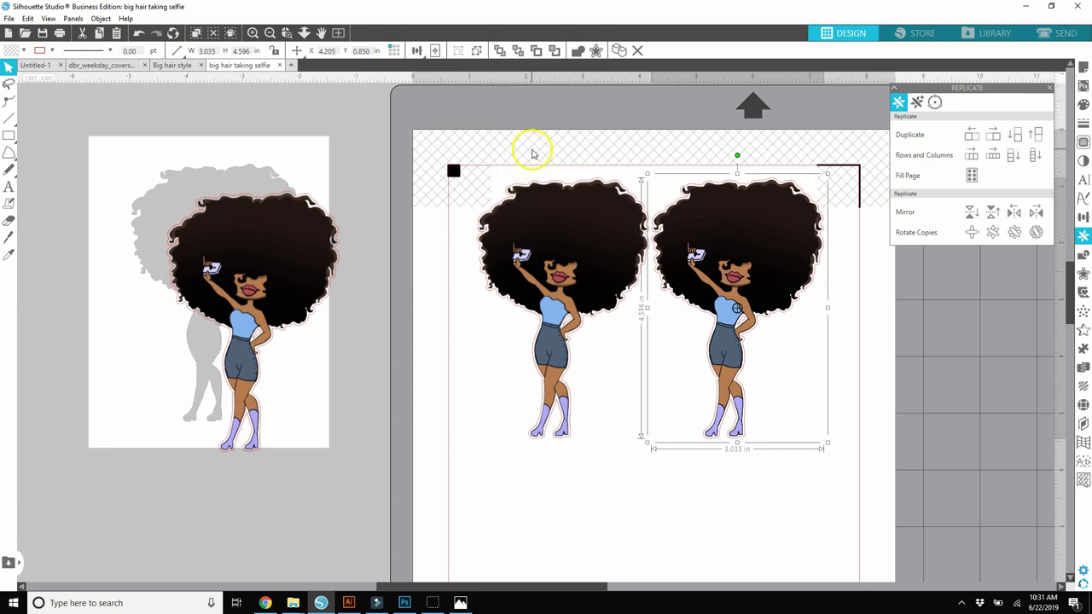
scroll(529, 156, "up", 2)
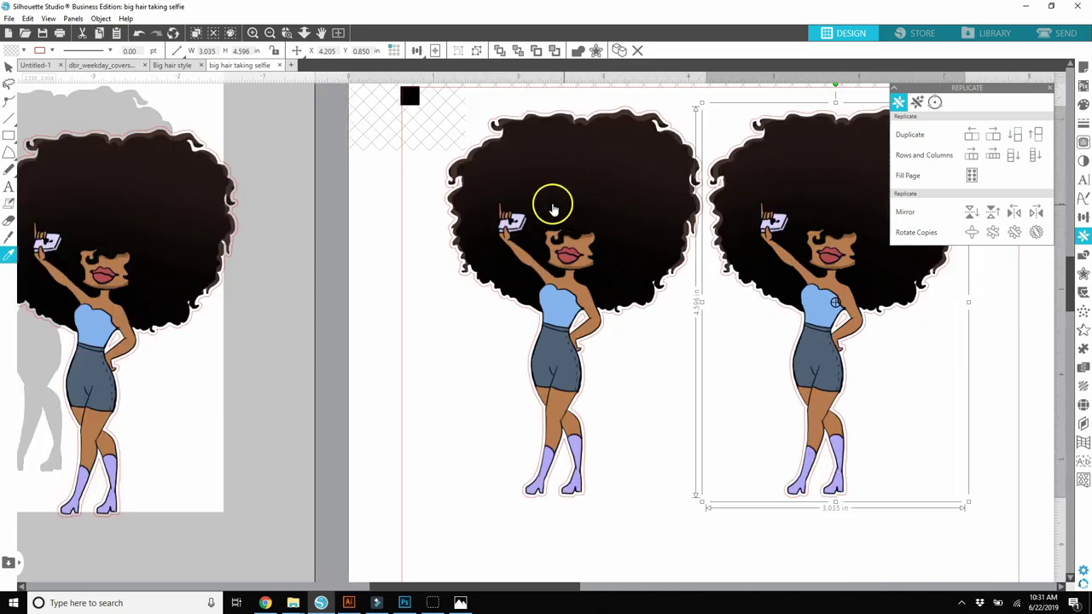
left_click_drag(467, 586, 541, 585)
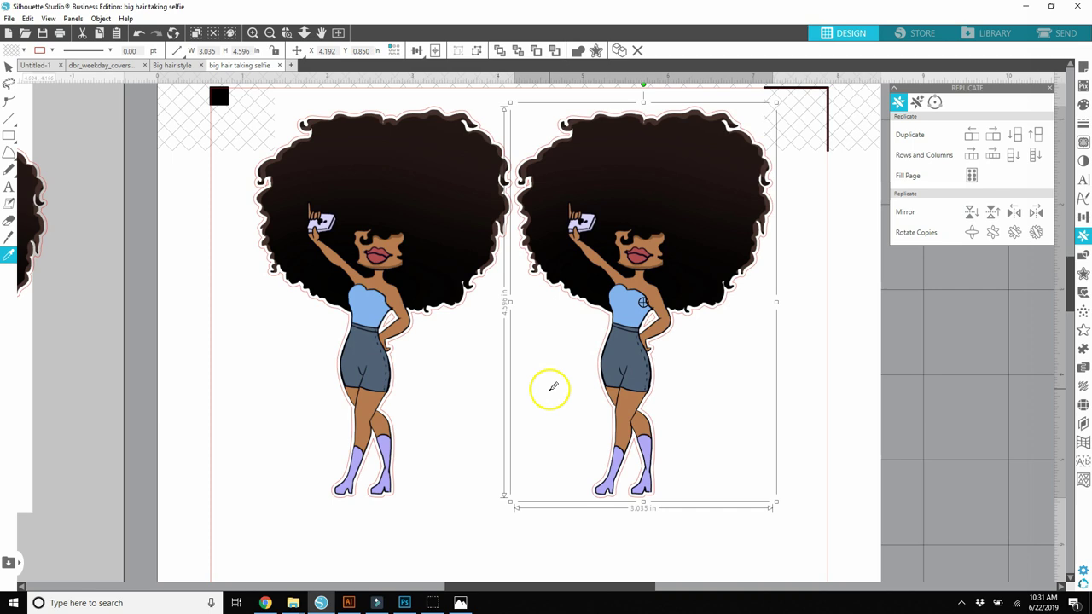
scroll(552, 392, "down", 1)
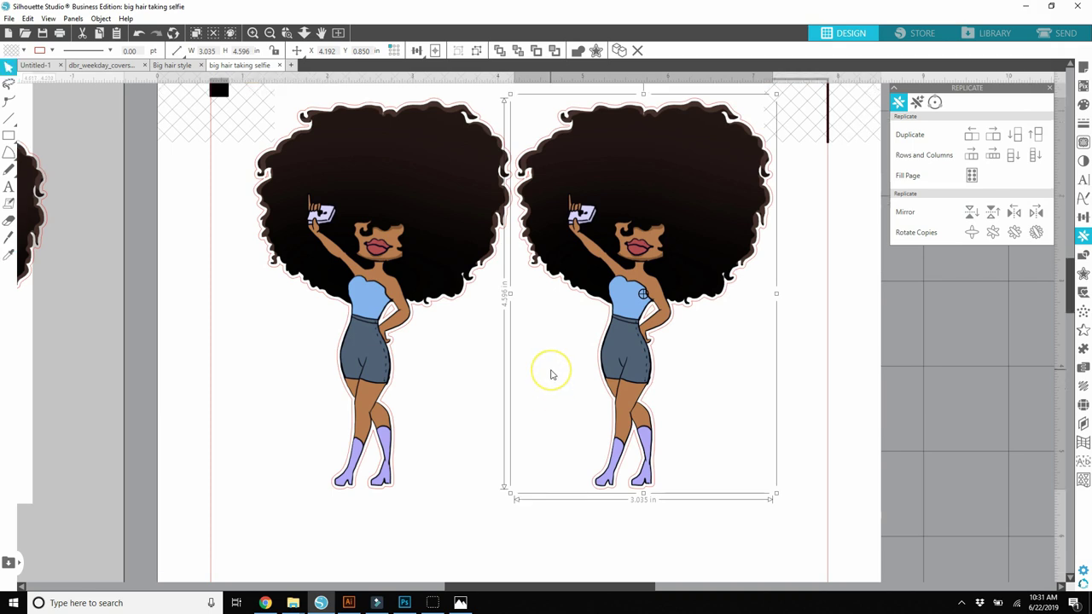
Step: Duplicate the right doll, move the copy beside the page, and scale it to 1.902 × 2.880 in
key("i")
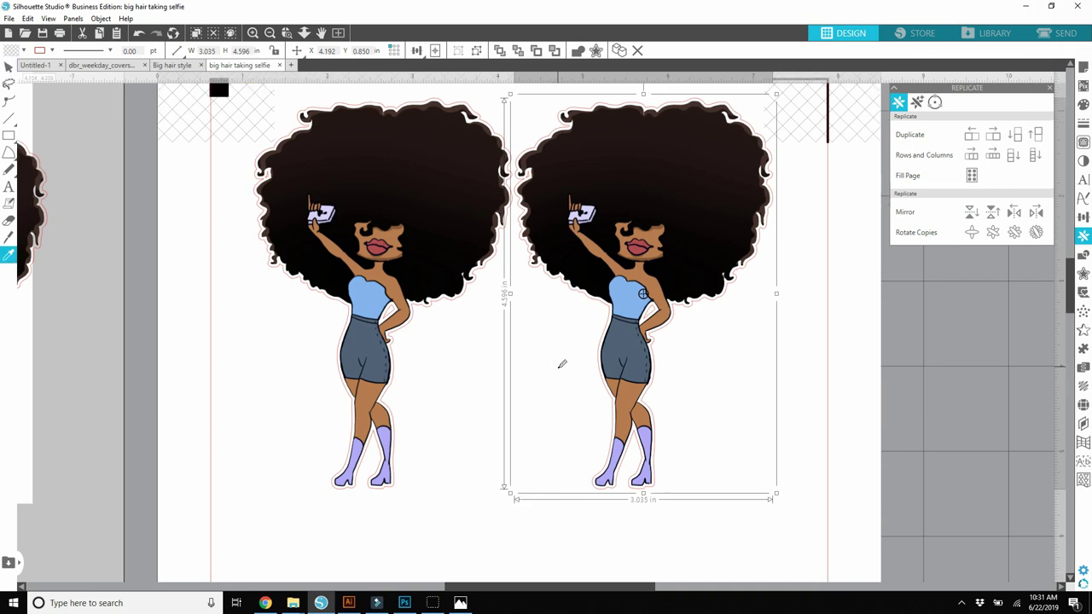
key("ctrl+d")
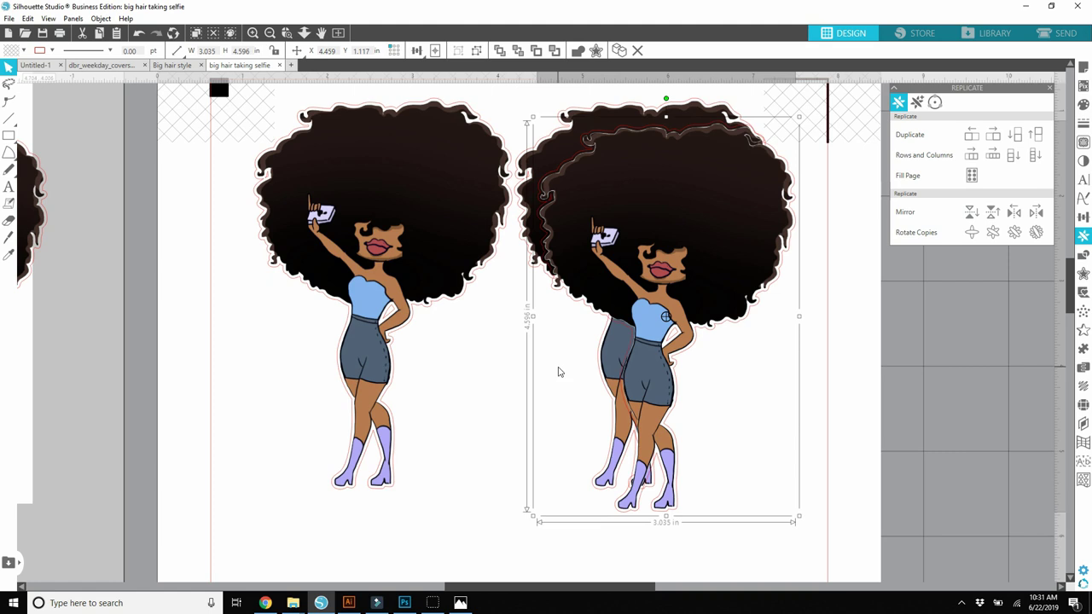
scroll(559, 372, "down", 2)
left_click_drag(566, 366, 834, 303)
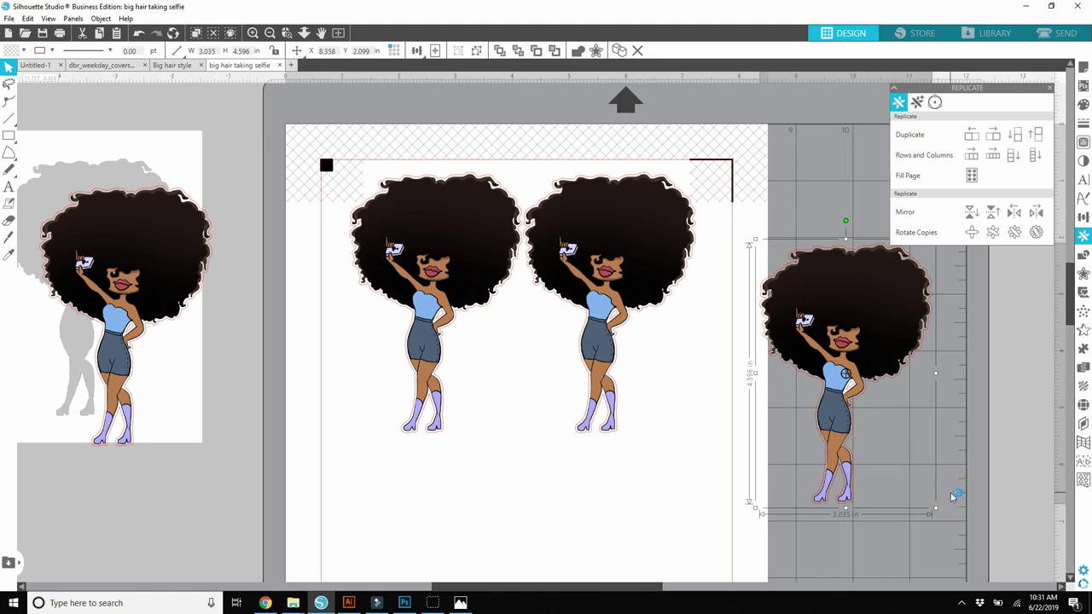
left_click_drag(945, 490, 869, 416)
Step: Place the smaller doll on the page and add two Duplicate Left copies across the gaps
left_click_drag(817, 325, 670, 388)
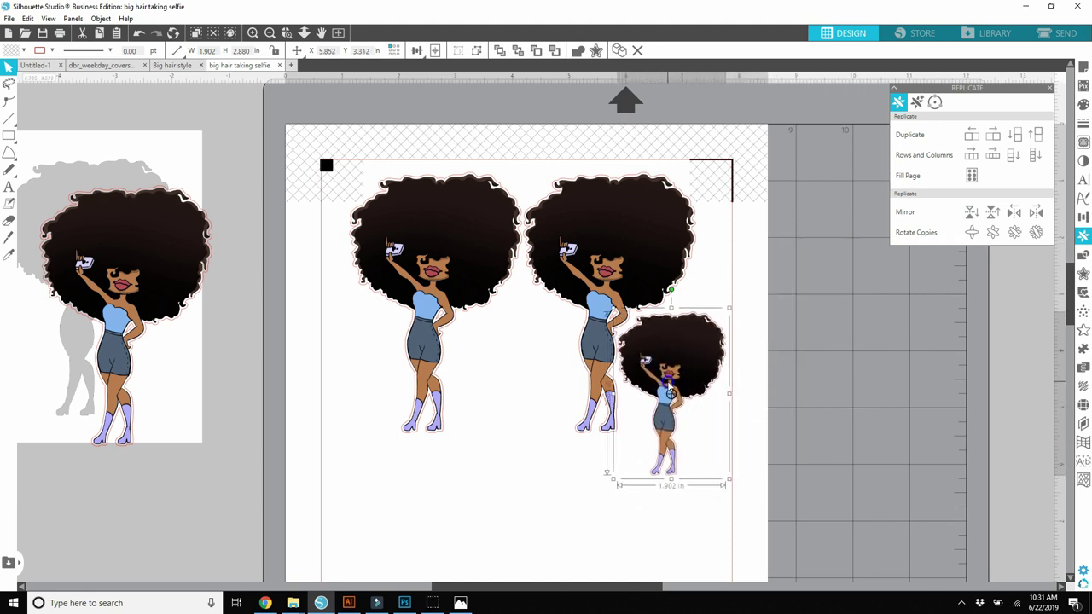
left_click(970, 133)
left_click_drag(535, 368, 489, 365)
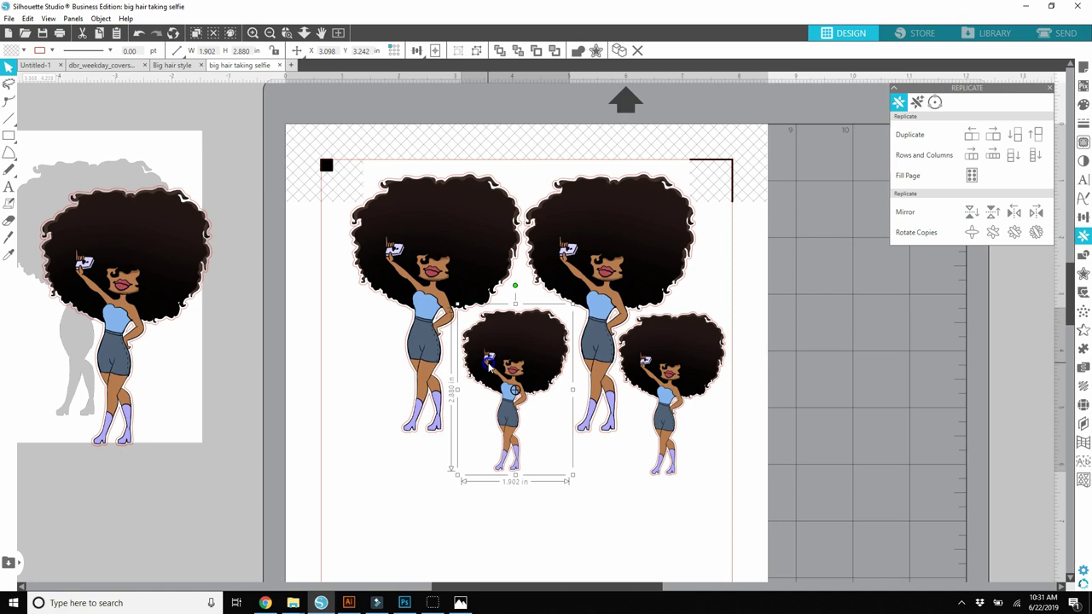
left_click(971, 134)
left_click_drag(393, 367, 335, 369)
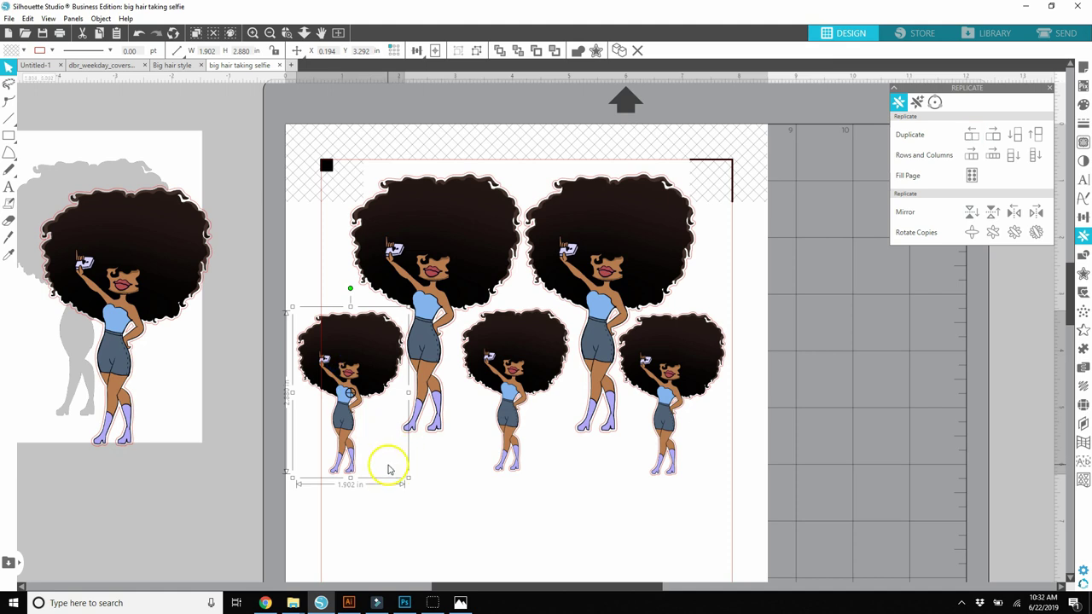
Step: Shrink one doll to 1.255 × 1.901 in and place it at X 0.705, Y 3.202
scroll(363, 442, "down", 1)
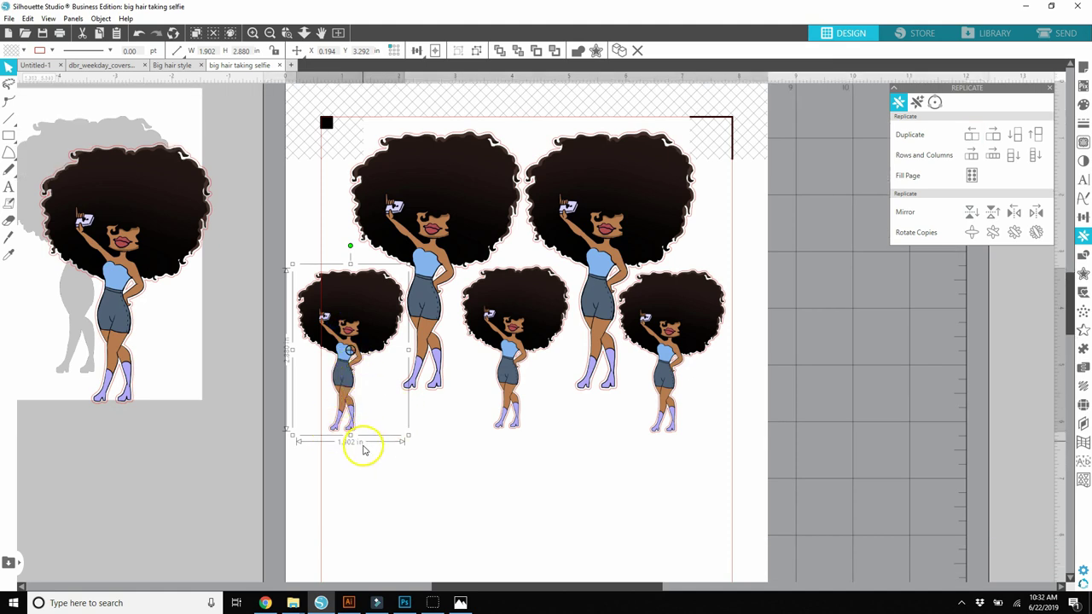
left_click_drag(349, 376, 874, 388)
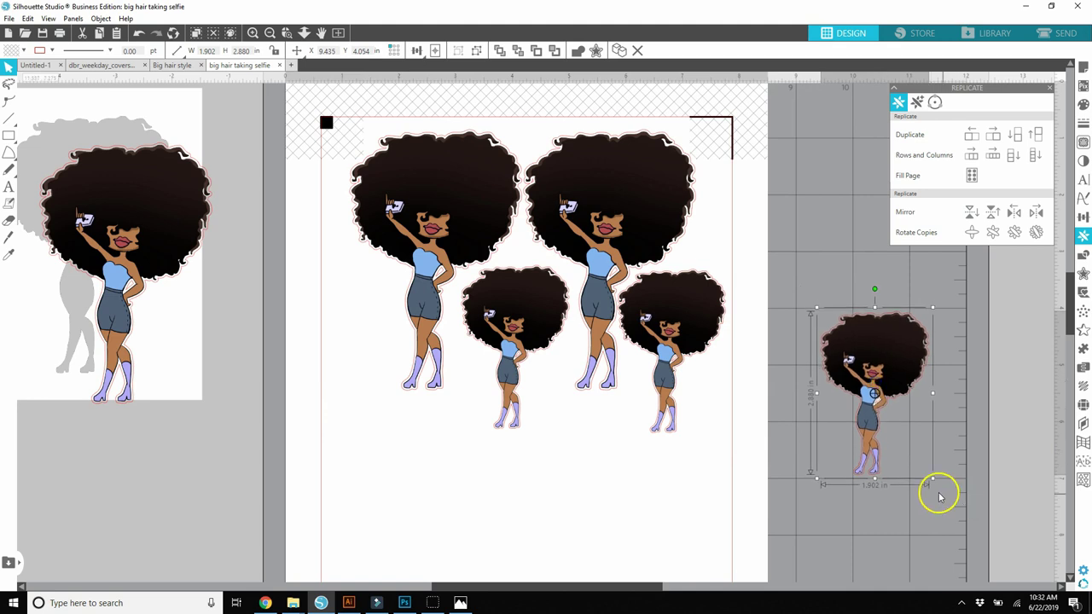
left_click_drag(919, 463, 896, 421)
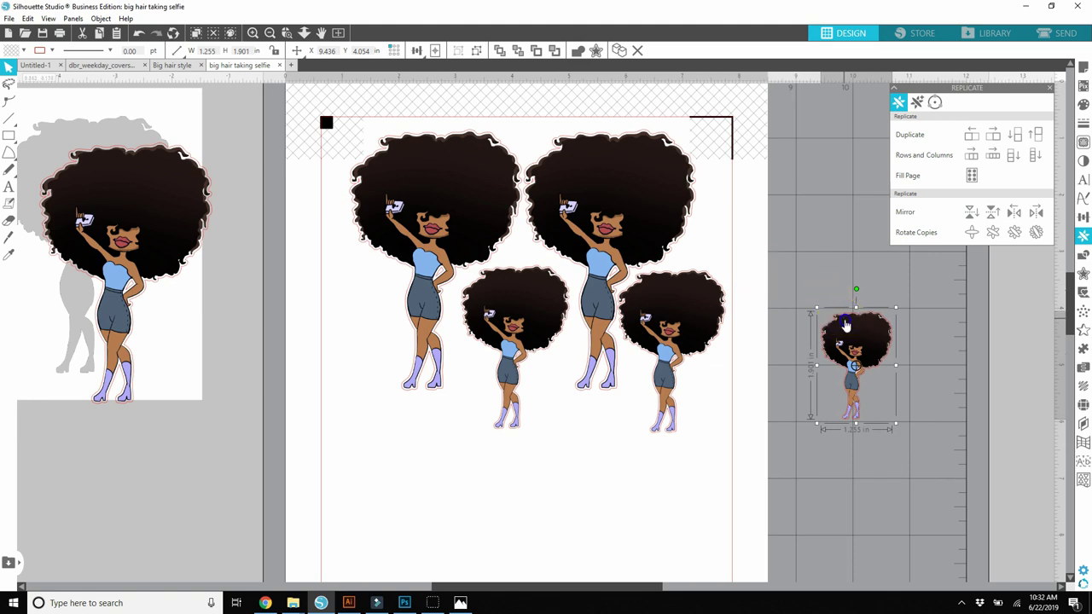
left_click_drag(849, 323, 349, 275)
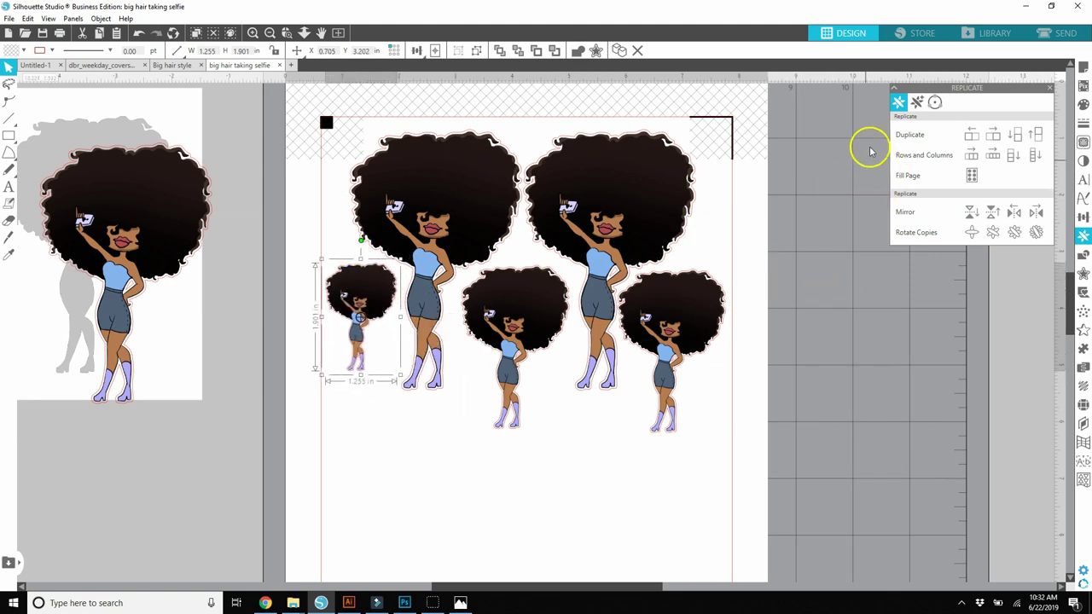
Step: Stack three small 1.255-in dolls down the left edge using Duplicate Below twice
left_click(1013, 134)
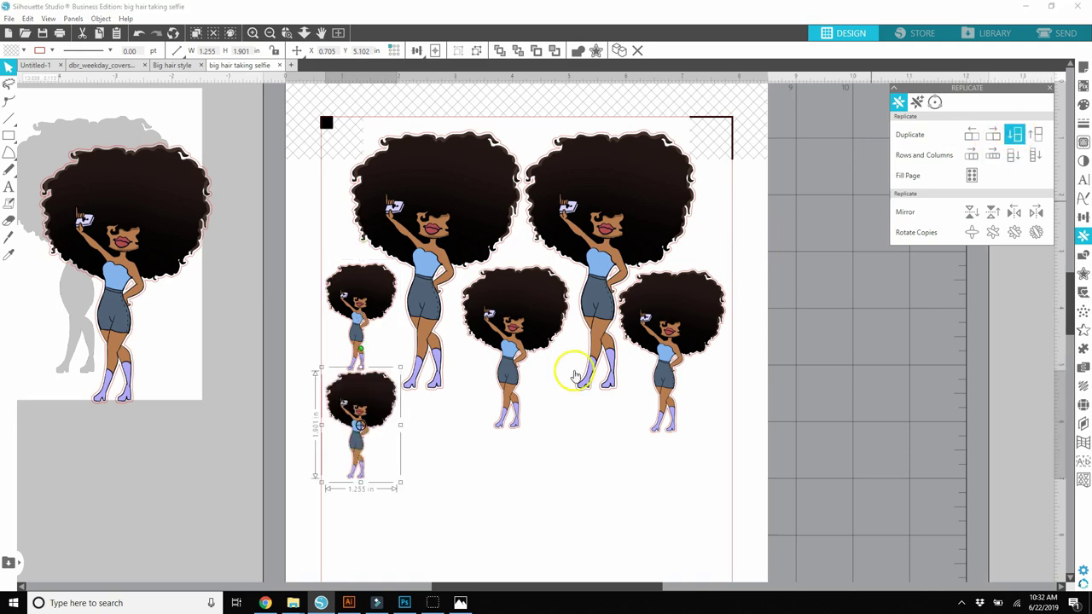
scroll(392, 449, "down", 3)
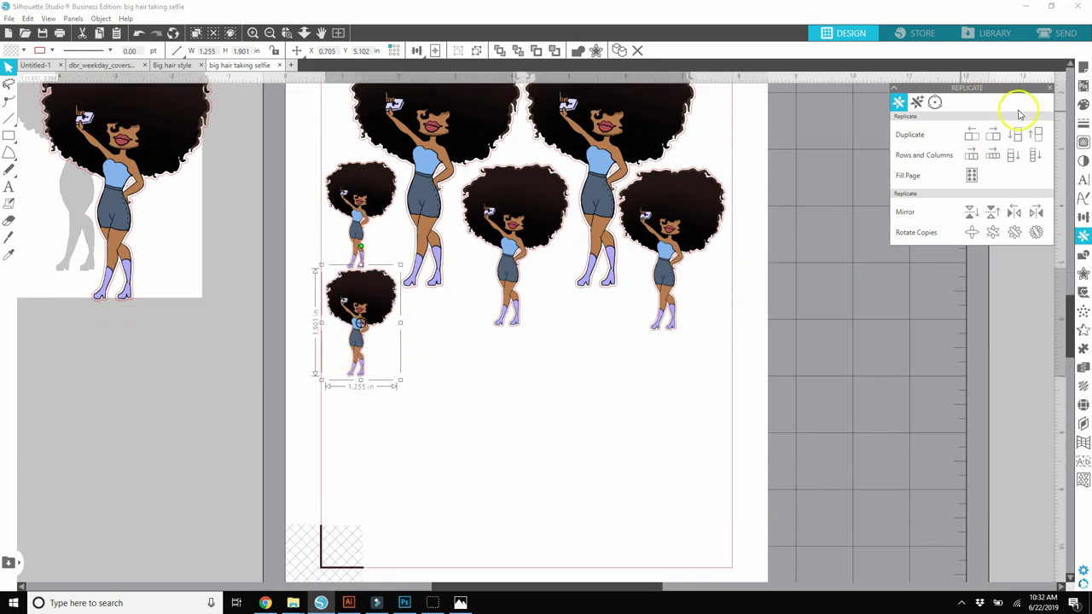
left_click(1015, 137)
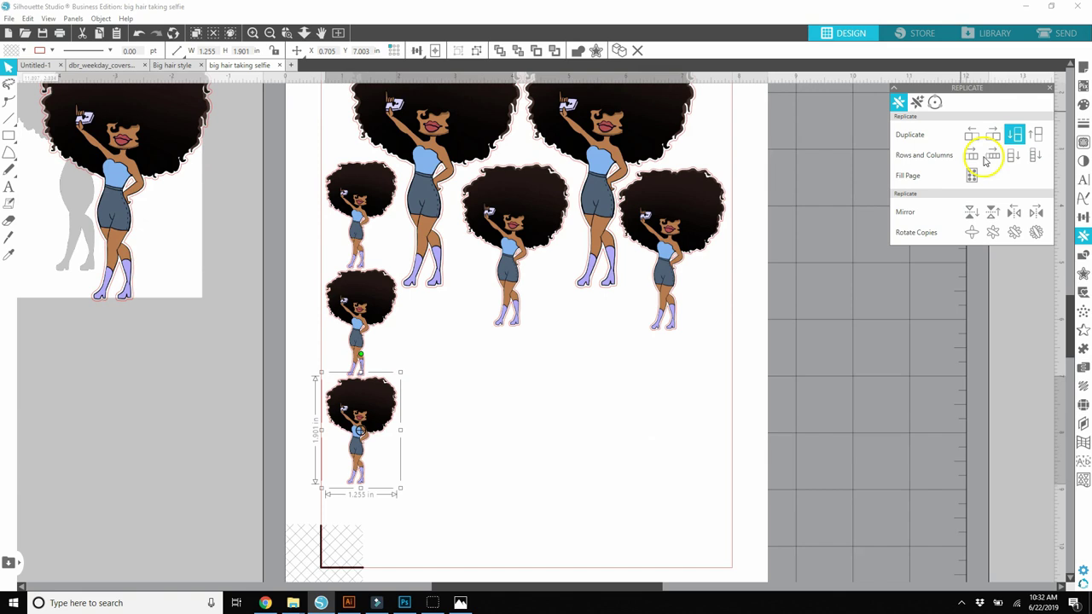
left_click(541, 395)
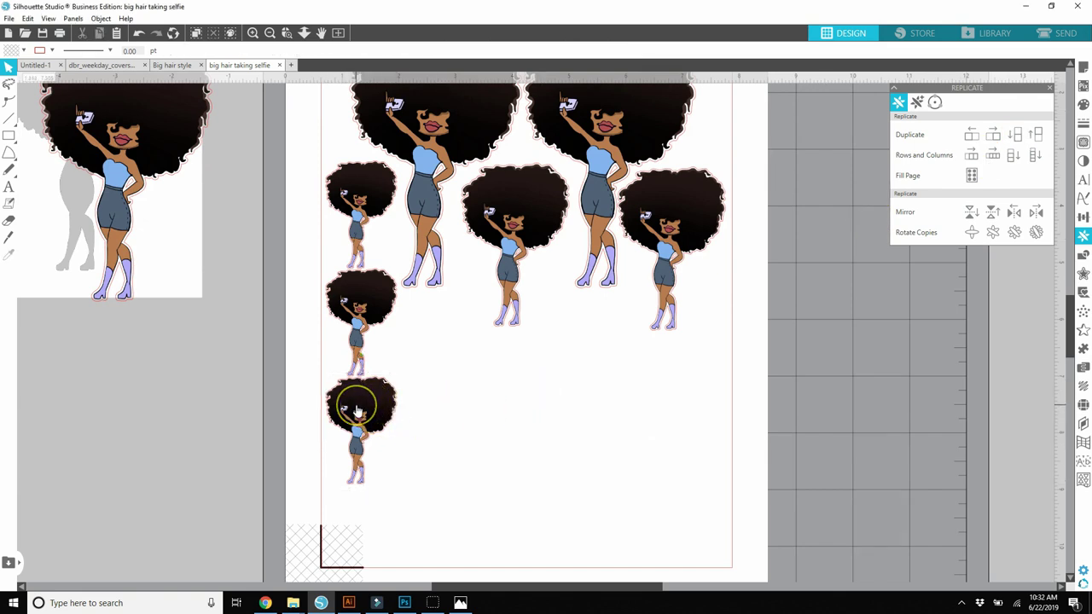
scroll(362, 396, "down", 1)
left_click(362, 397)
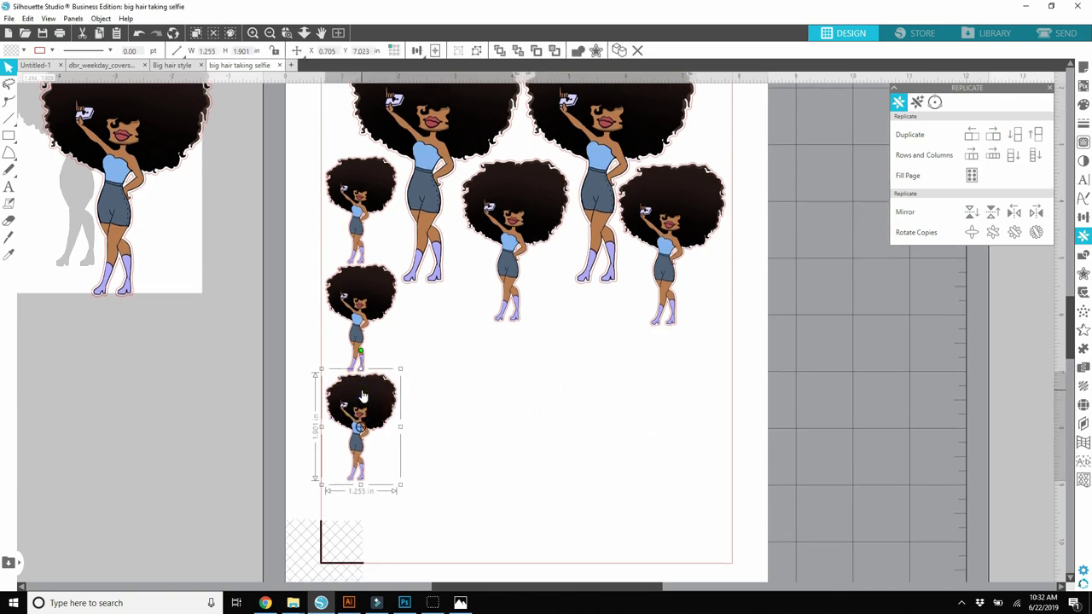
left_click(444, 371)
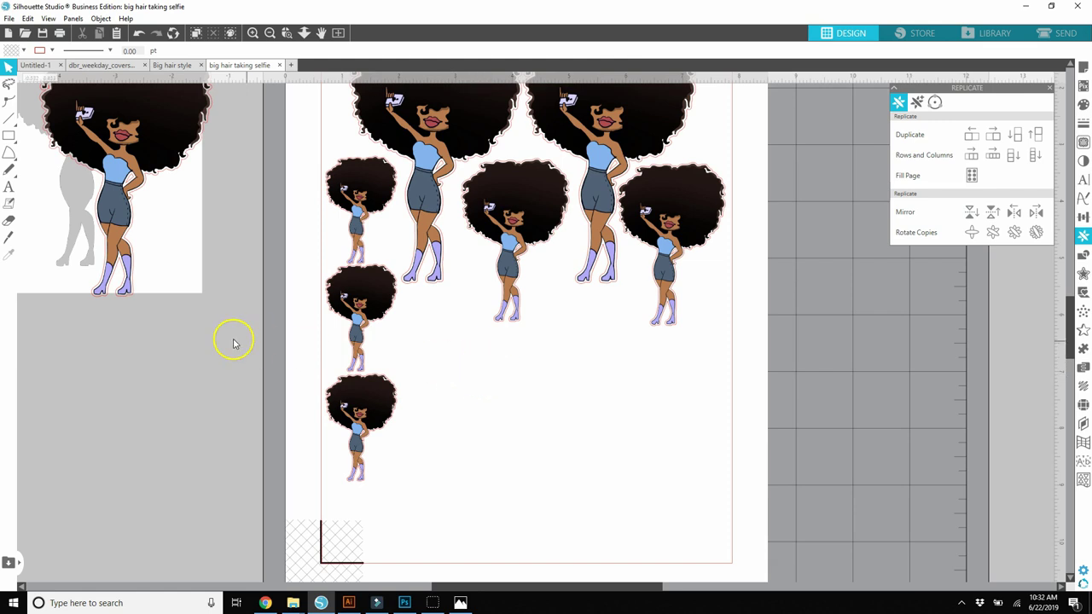
Step: Duplicate the lower two small dolls to the right and lower the new column to stagger it
left_click_drag(292, 349, 399, 419)
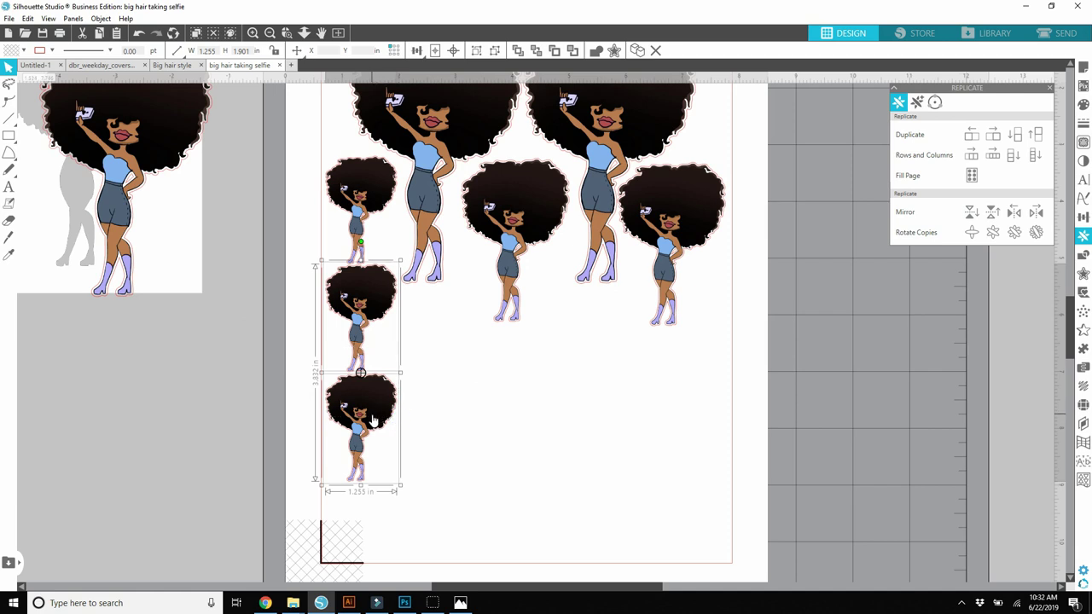
left_click(993, 134)
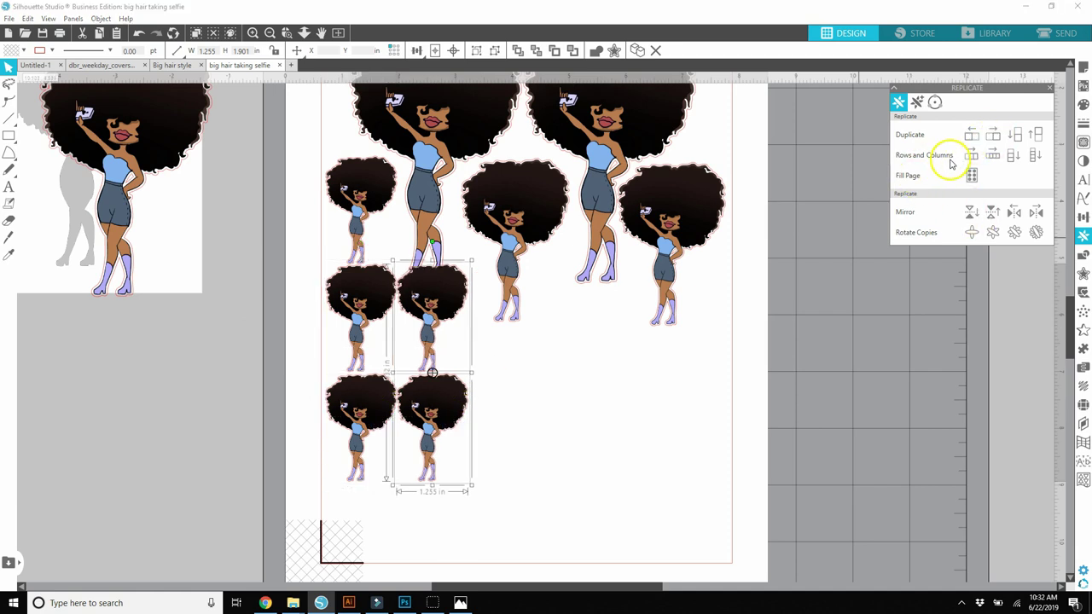
left_click_drag(430, 284, 415, 332)
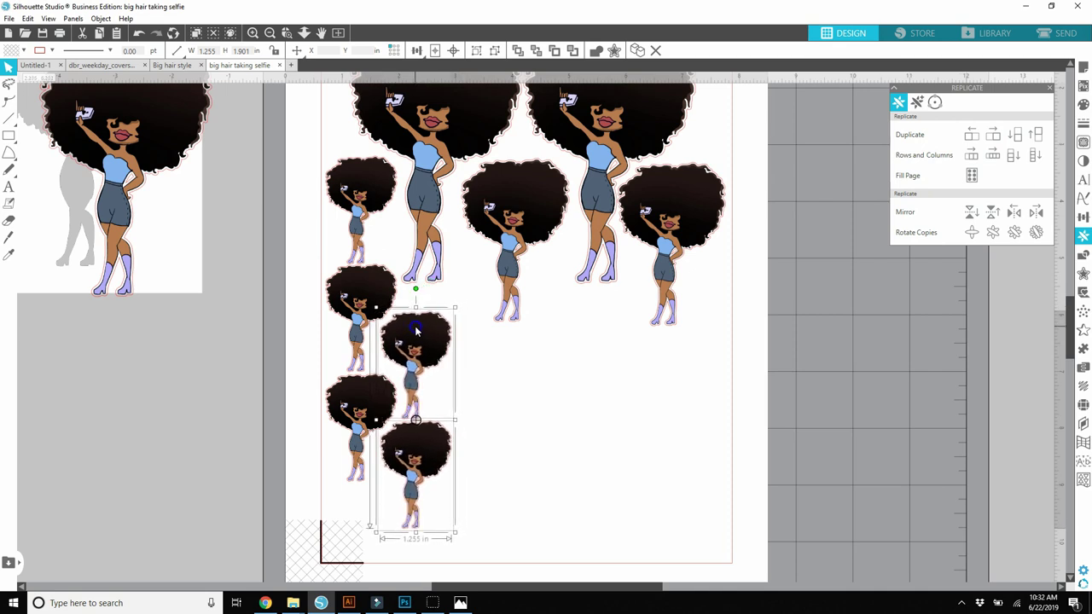
left_click(527, 383)
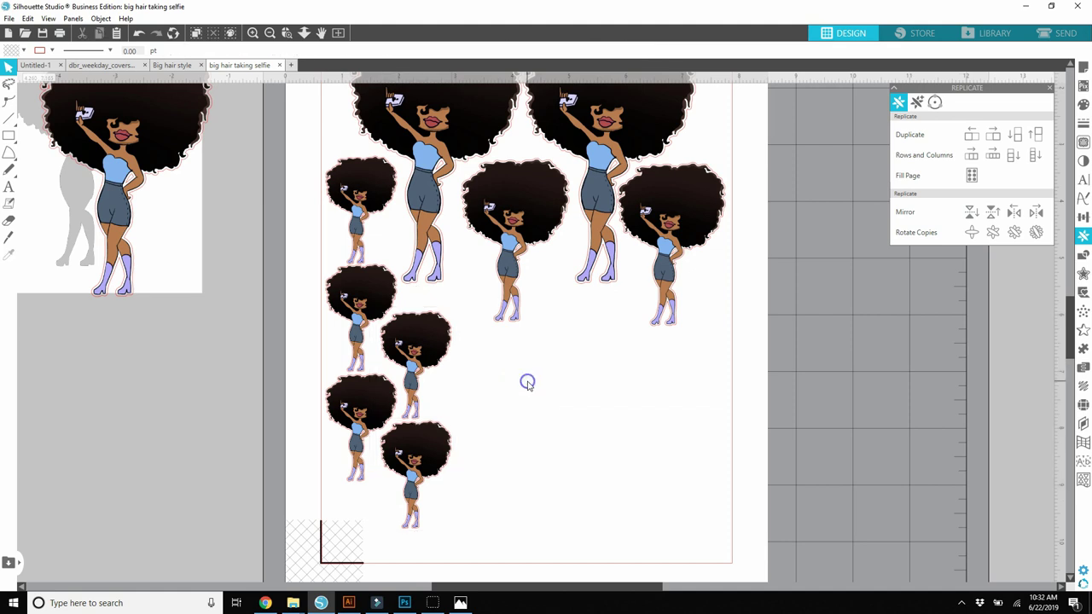
scroll(529, 363, "up", 1)
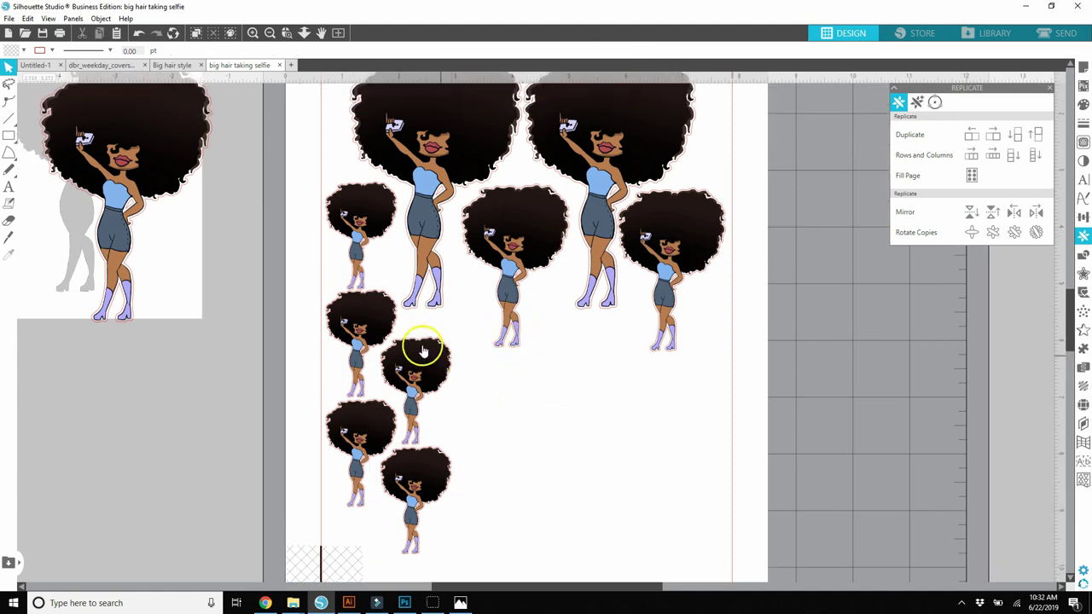
left_click(431, 359)
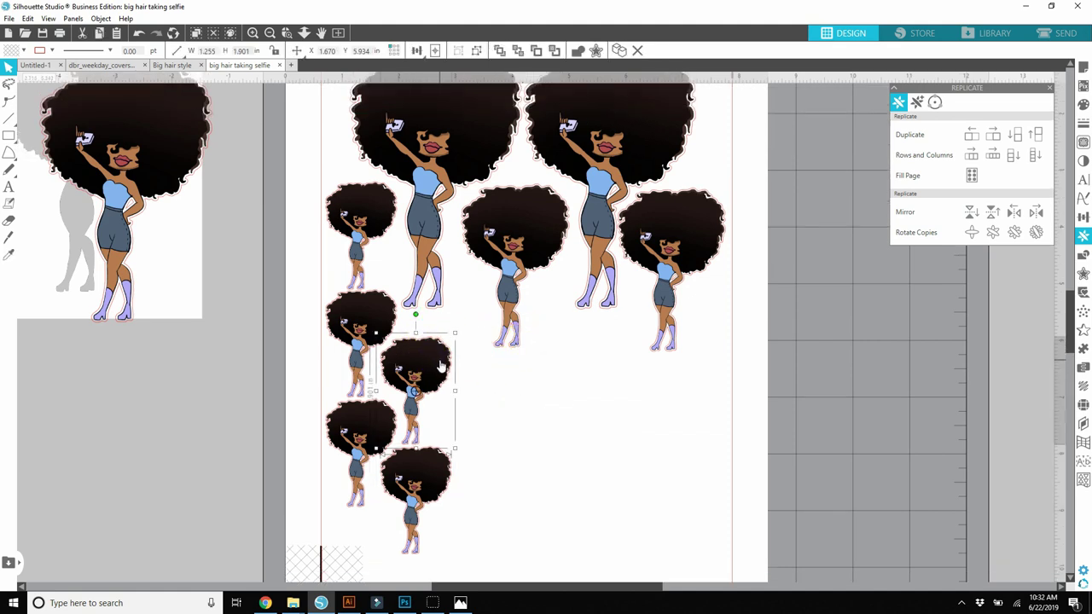
Step: Build a 4.576-in-wide row of five 0.881 × 1.334 in tiny dolls and select it
left_click_drag(441, 365, 485, 366)
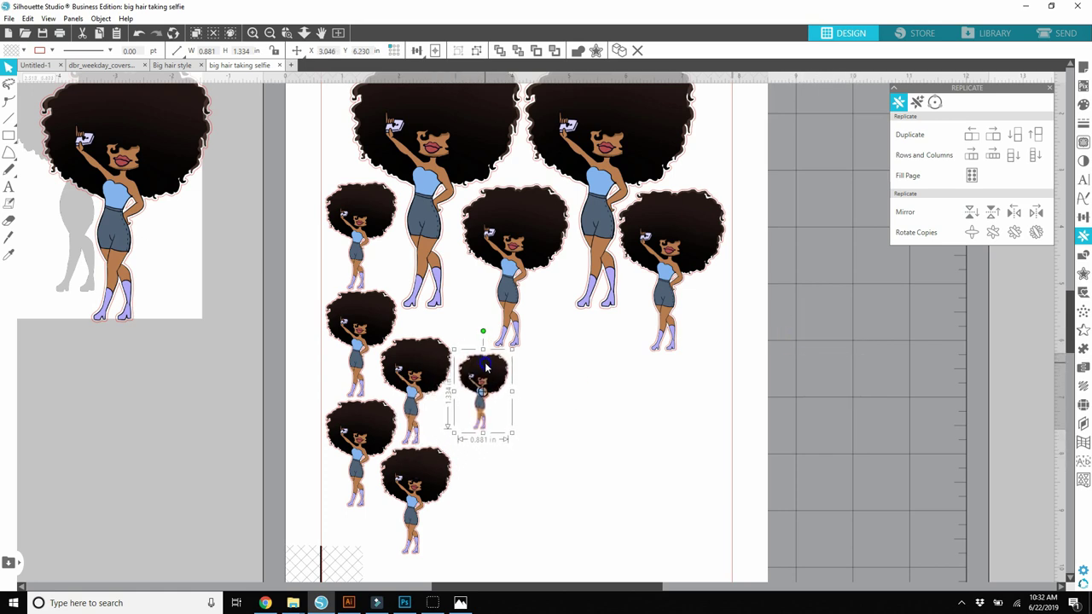
left_click(991, 134)
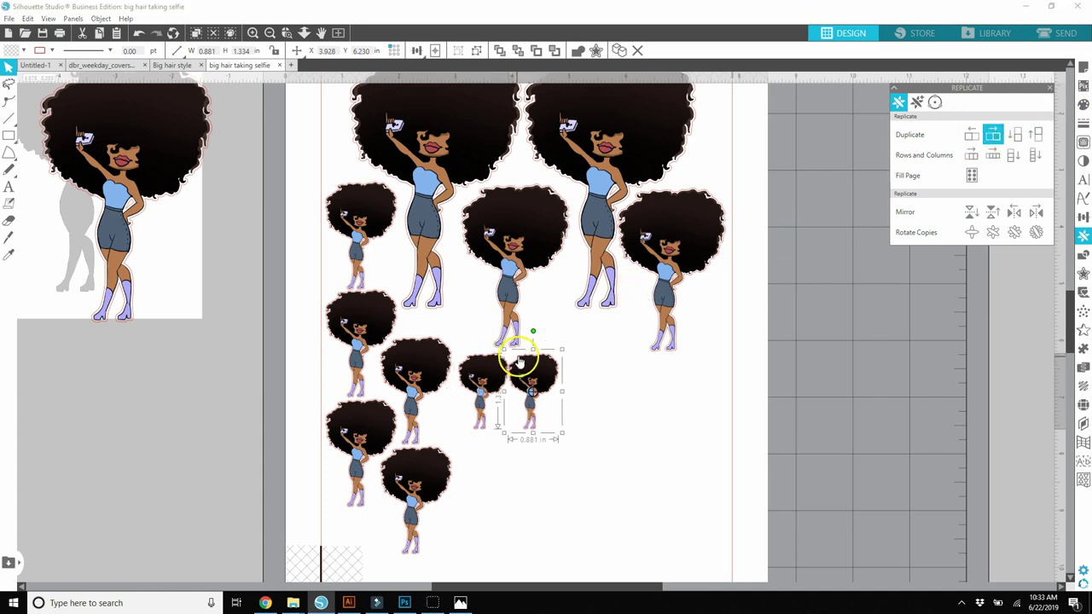
left_click_drag(517, 361, 520, 361)
left_click(992, 134)
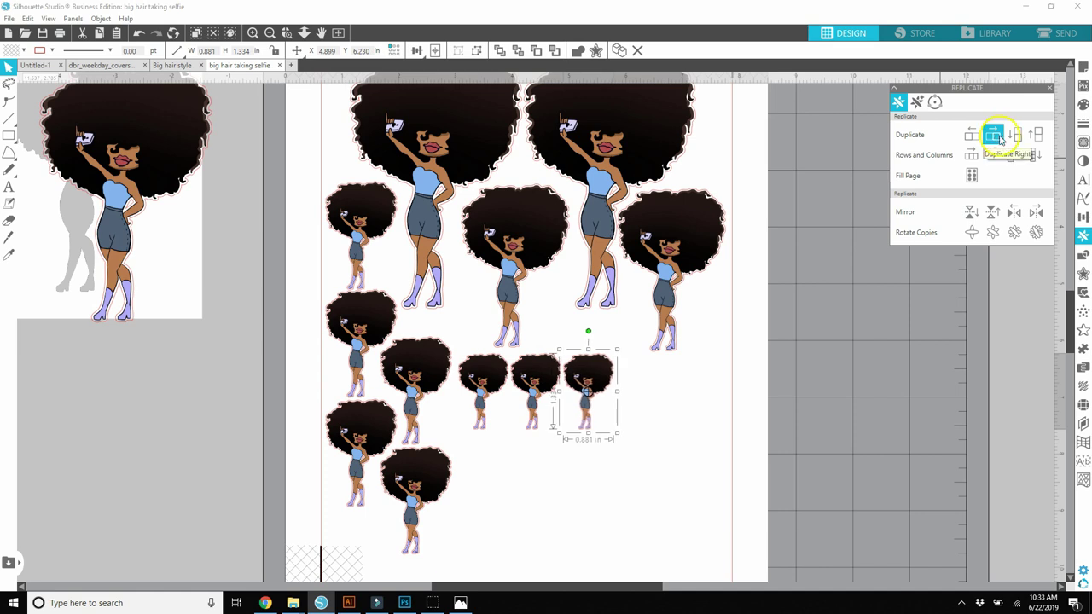
left_click(1011, 134)
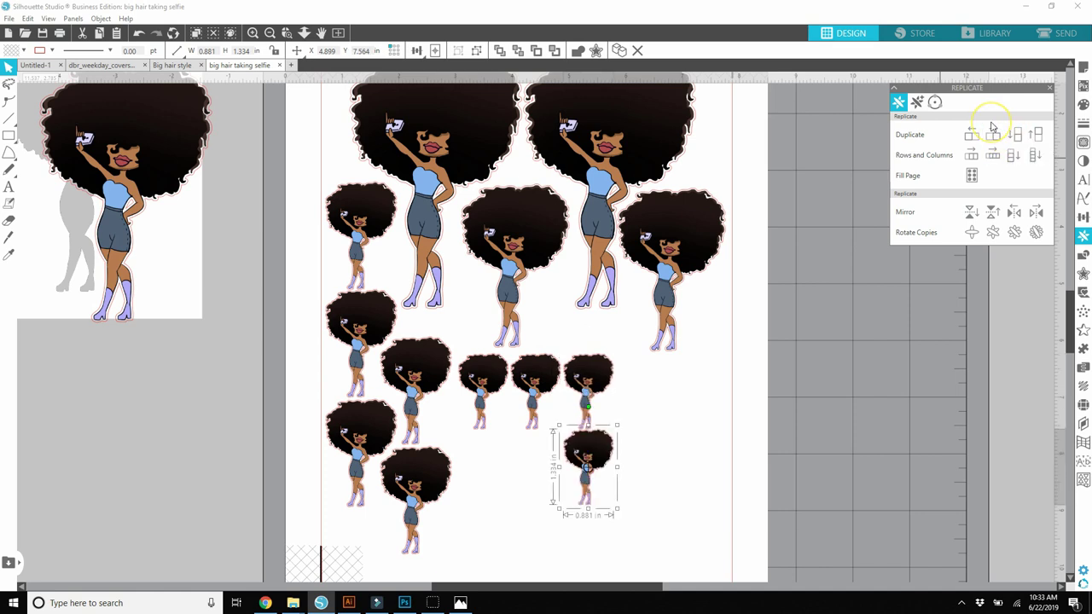
key("ctrl+z")
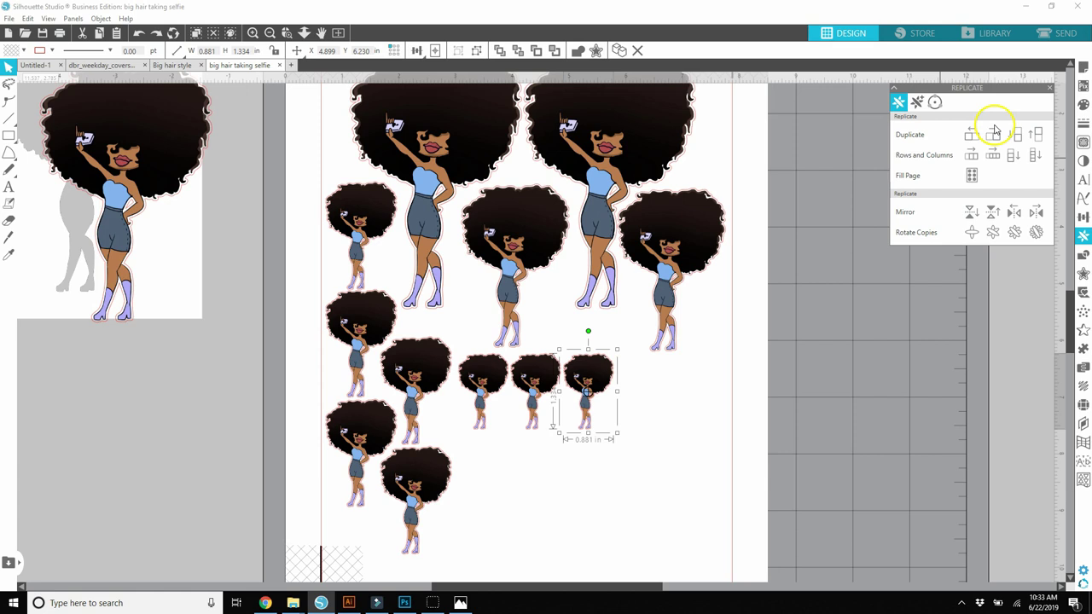
left_click(993, 134)
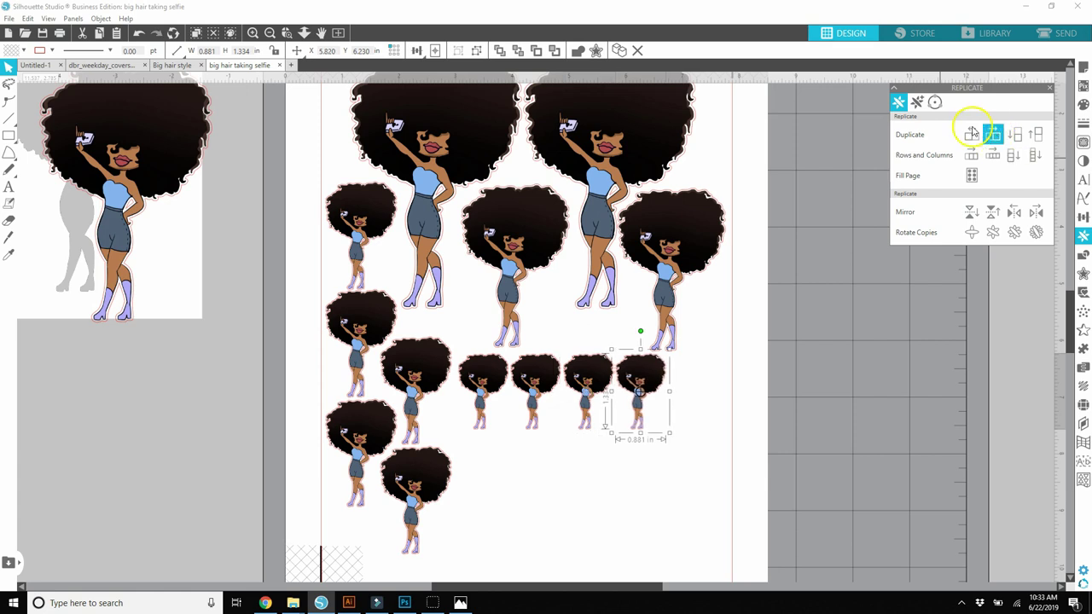
left_click(993, 134)
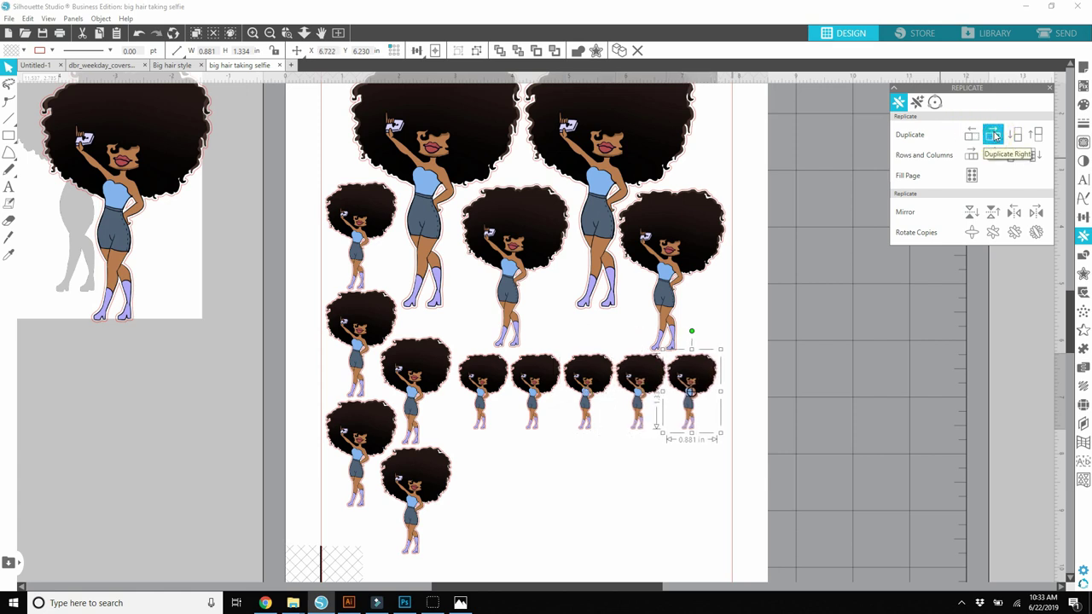
key("Right")
key("Right")
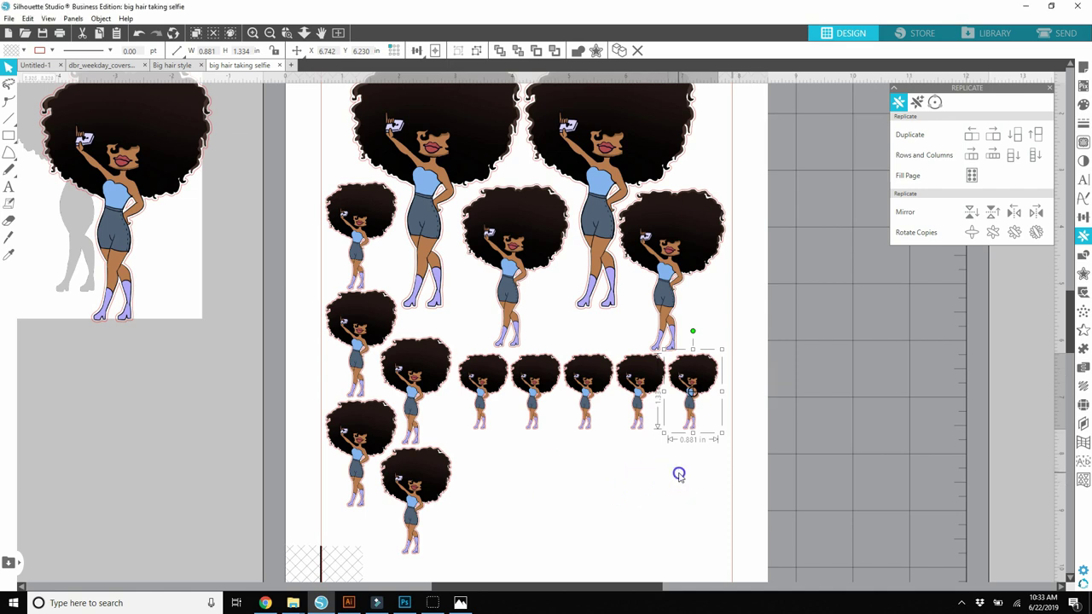
left_click_drag(696, 456, 465, 417)
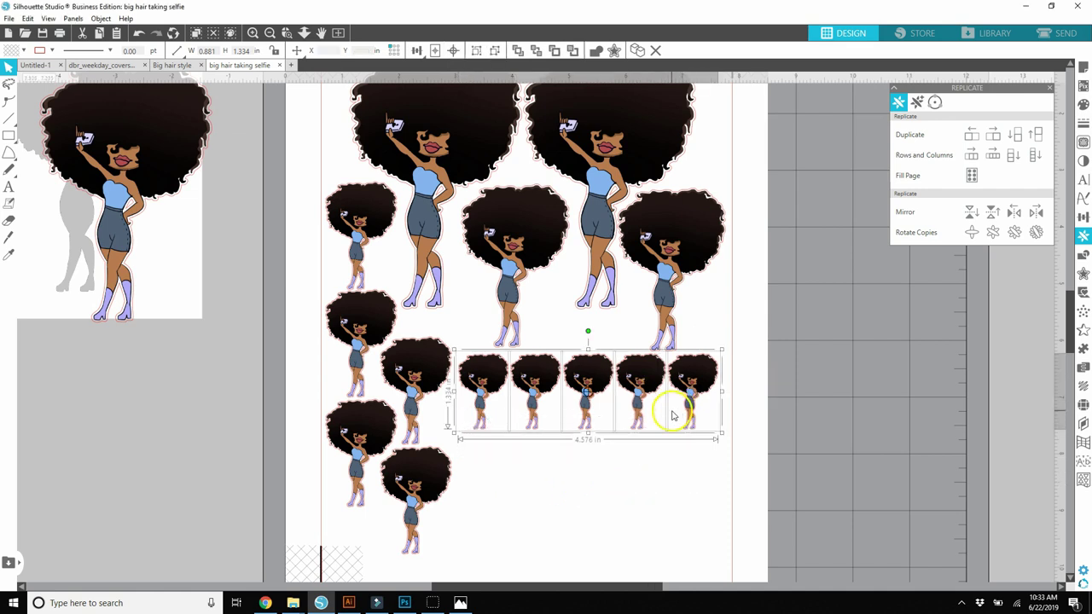
Step: Duplicate the row of five tiny dolls below twice, forming a 15-doll grid
left_click(1015, 140)
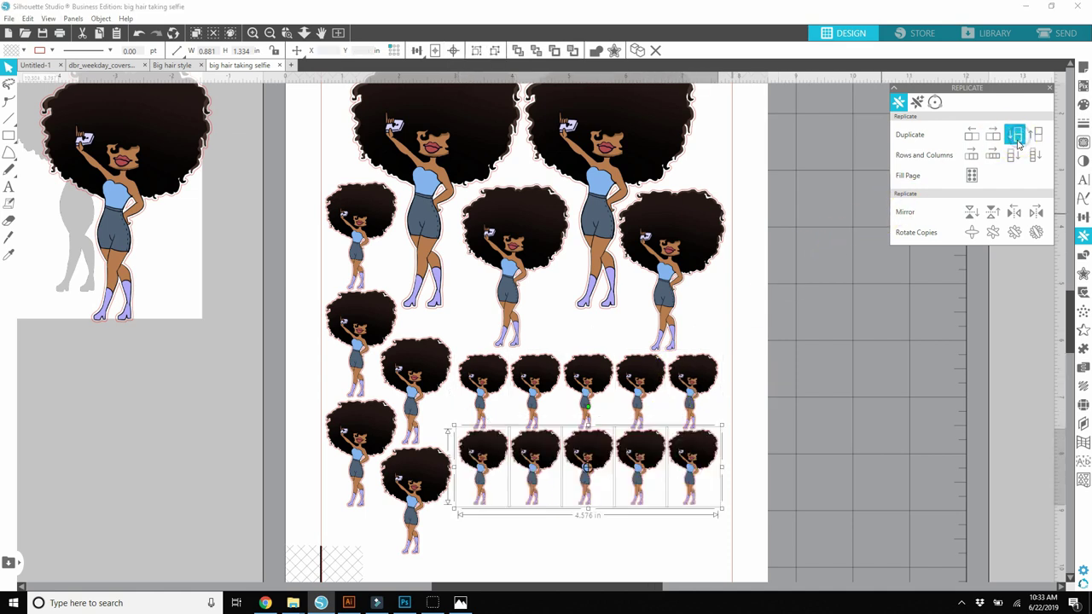
key("Down")
key("Down")
key("Down")
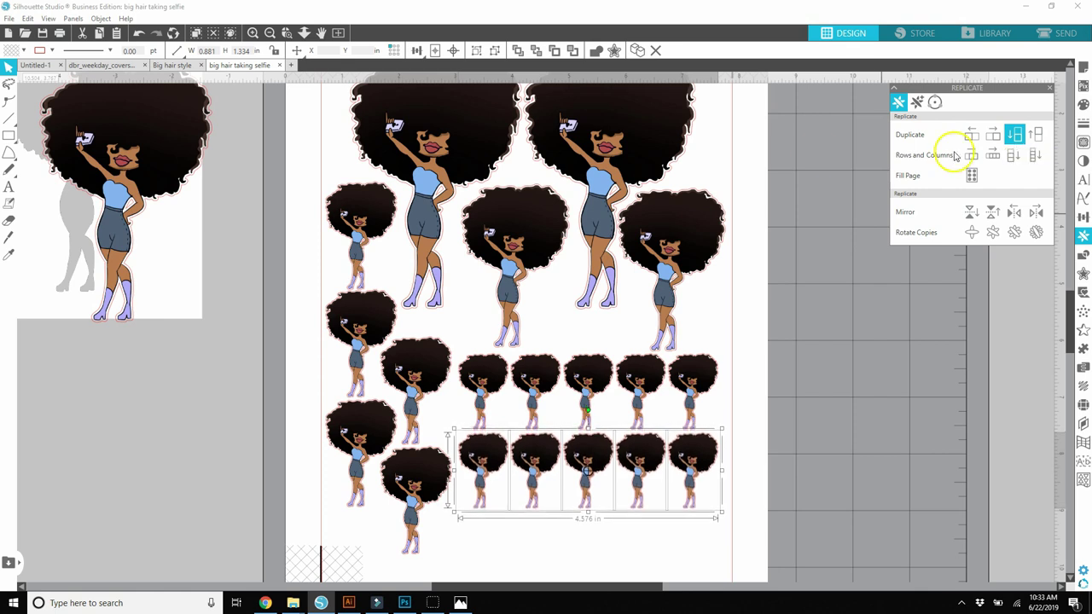
scroll(819, 153, "down", 3)
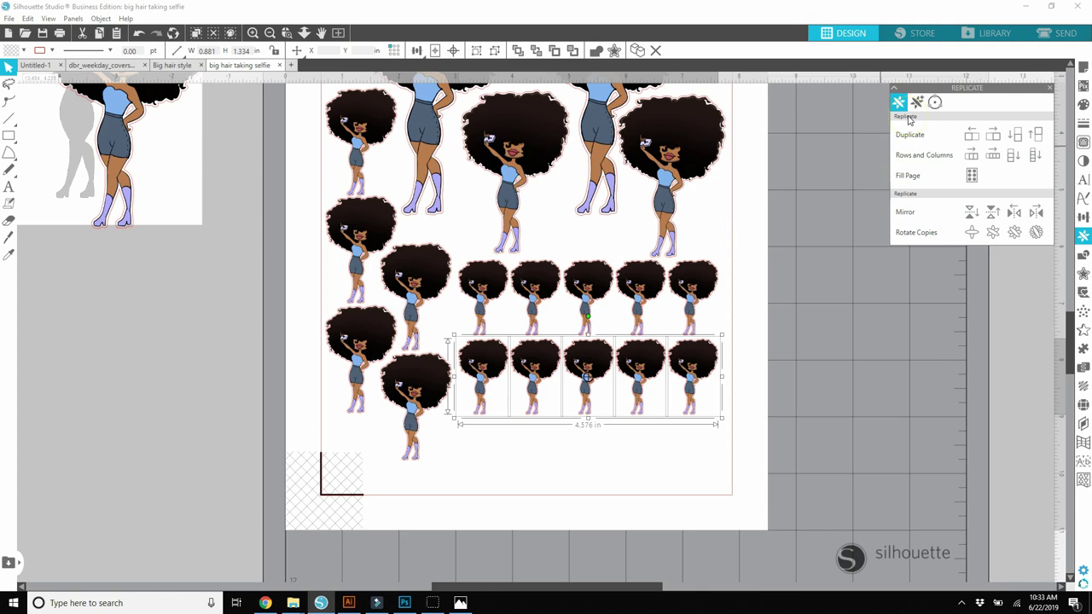
left_click(1013, 136)
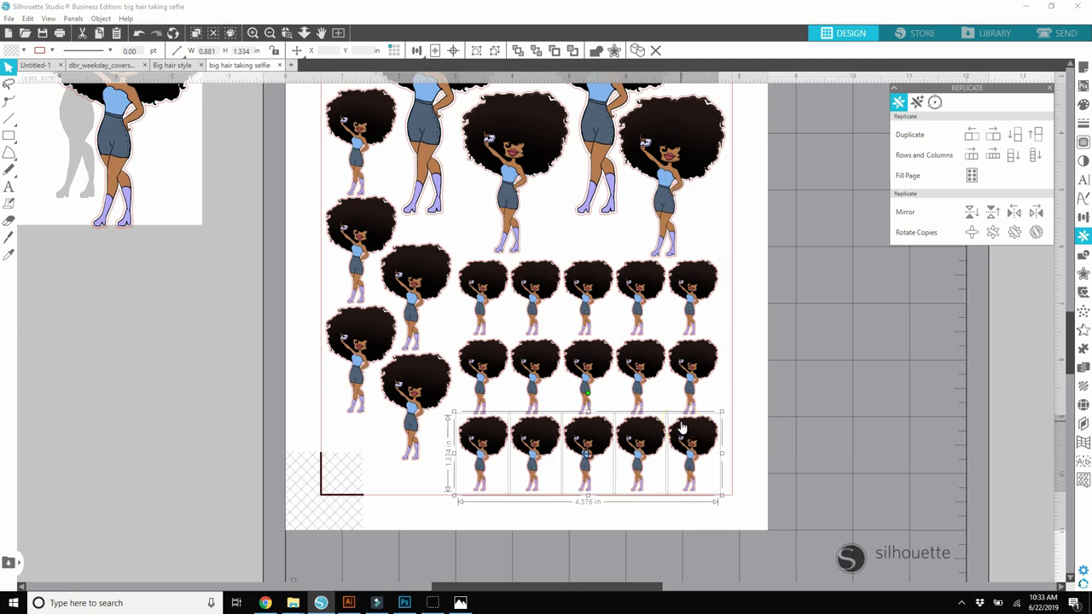
left_click(783, 399)
scroll(767, 401, "up", 3)
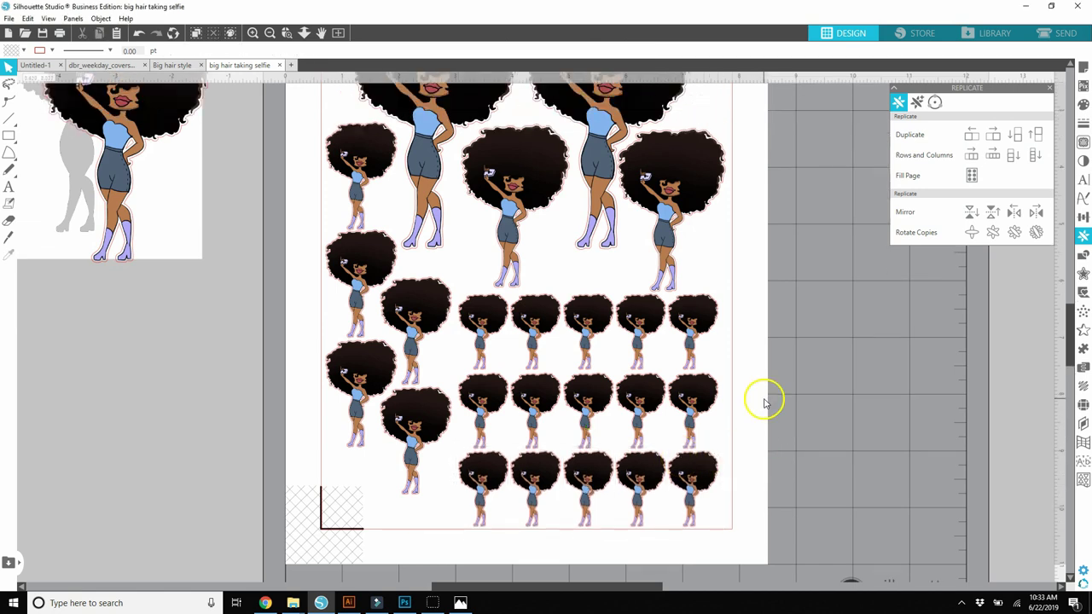
scroll(763, 402, "up", 2)
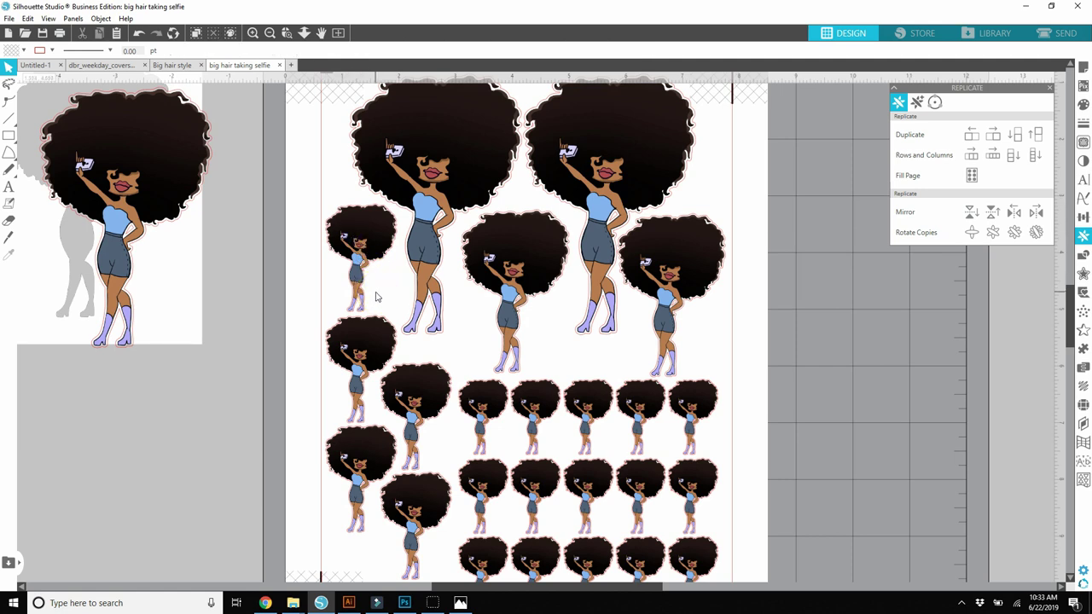
scroll(384, 365, "down", 1)
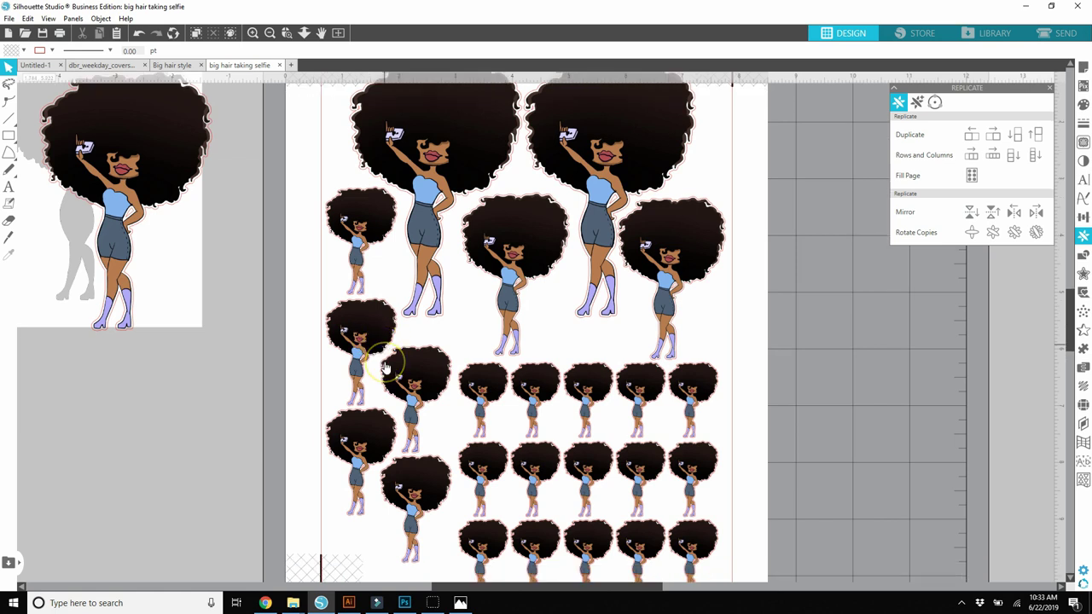
scroll(384, 365, "down", 5)
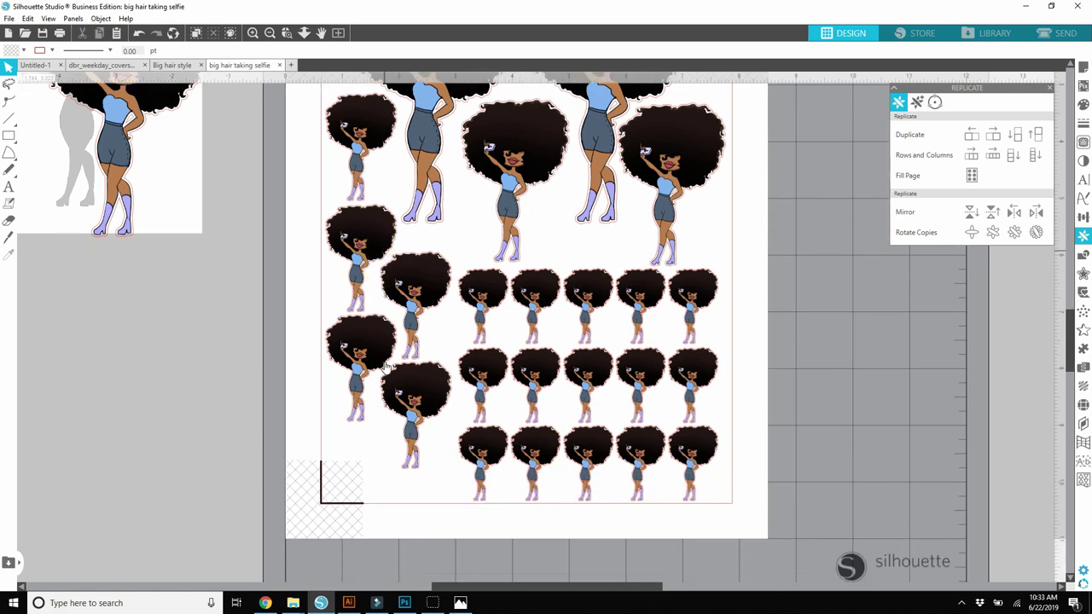